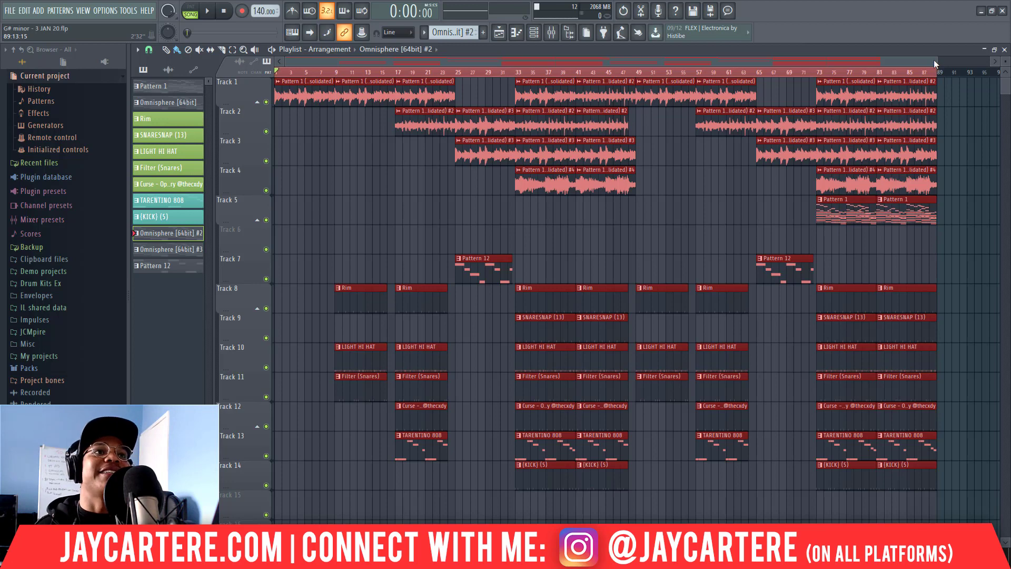
Add another Pattern 1 (consolidated) clip at bar 89 on Track 1 and extend the time selection over the whole arrangement to bar 97.
{"action": "scroll", "coordinate": [934, 59], "scroll_direction": "down", "scroll_amount": 2}
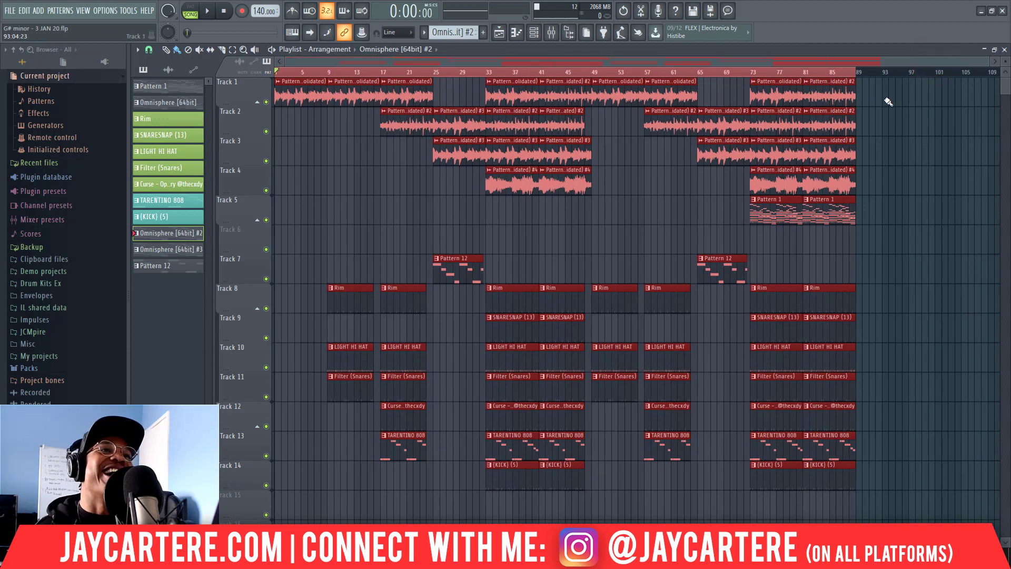
{"action": "mouse_move", "coordinate": [895, 102]}
{"action": "left_mouse_down"}
{"action": "mouse_move", "coordinate": [800, 79]}
{"action": "mouse_move", "coordinate": [790, 93]}
{"action": "mouse_move", "coordinate": [887, 91]}
{"action": "left_mouse_up"}
{"action": "right_click", "coordinate": [924, 97]}
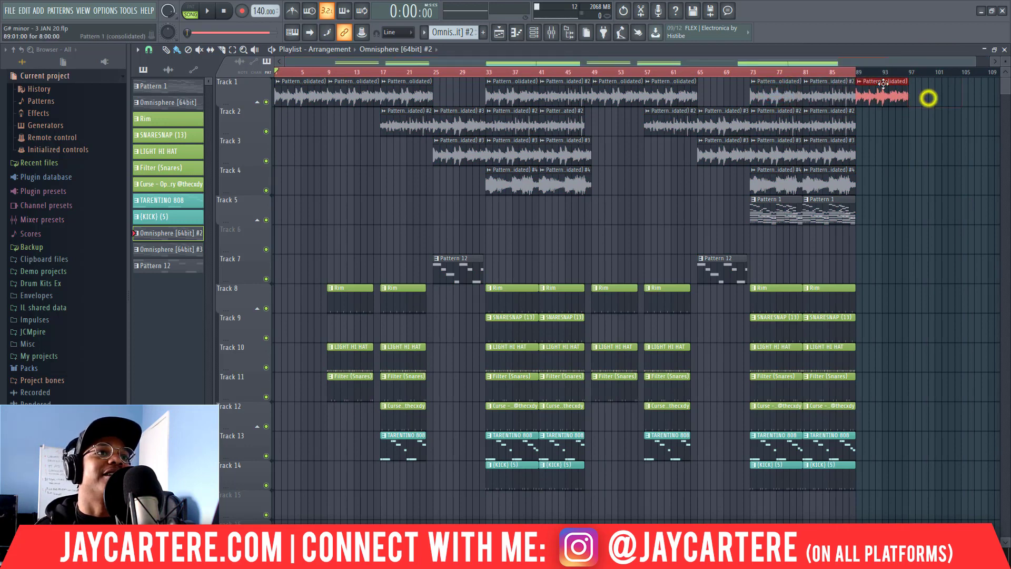
{"action": "key", "text": "ctrl+a"}
{"action": "left_click", "coordinate": [861, 72]}
{"action": "key", "text": "ctrl+a"}
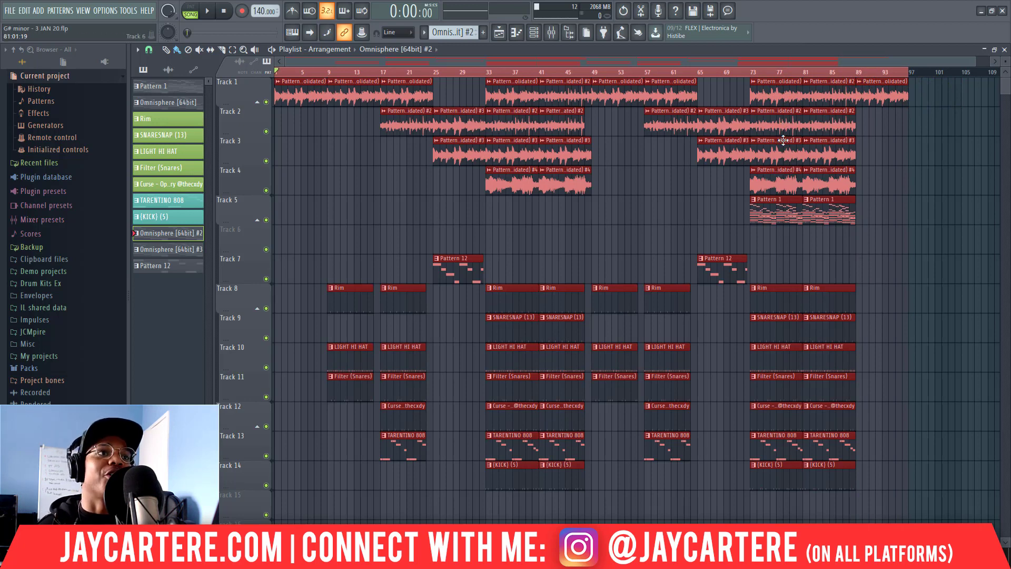
{"action": "left_click", "coordinate": [883, 119]}
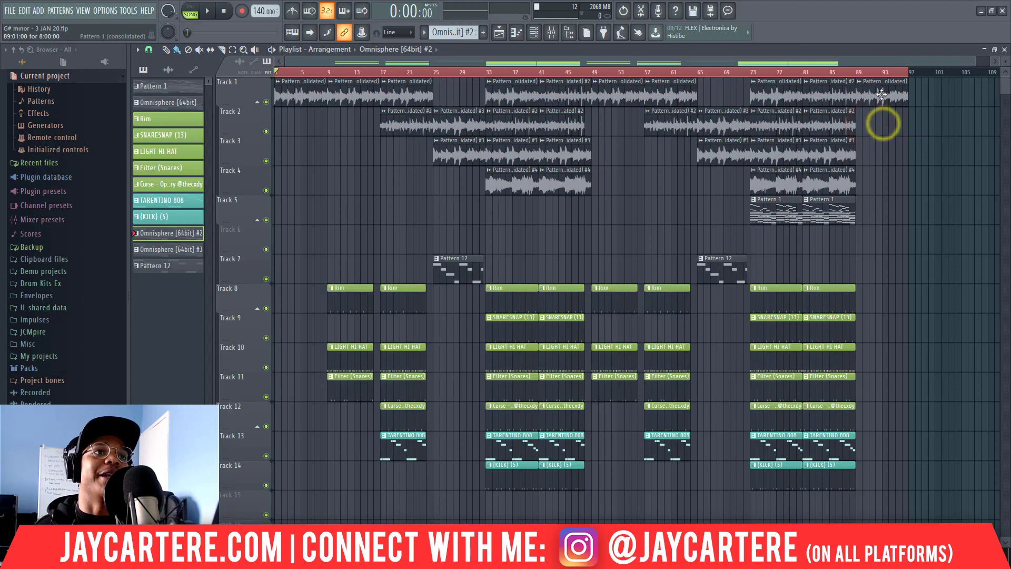
Play the arrangement's ending from bar 89, stop playback and return the playhead to the start of the song.
{"action": "scroll", "coordinate": [876, 271], "scroll_direction": "down", "scroll_amount": 10}
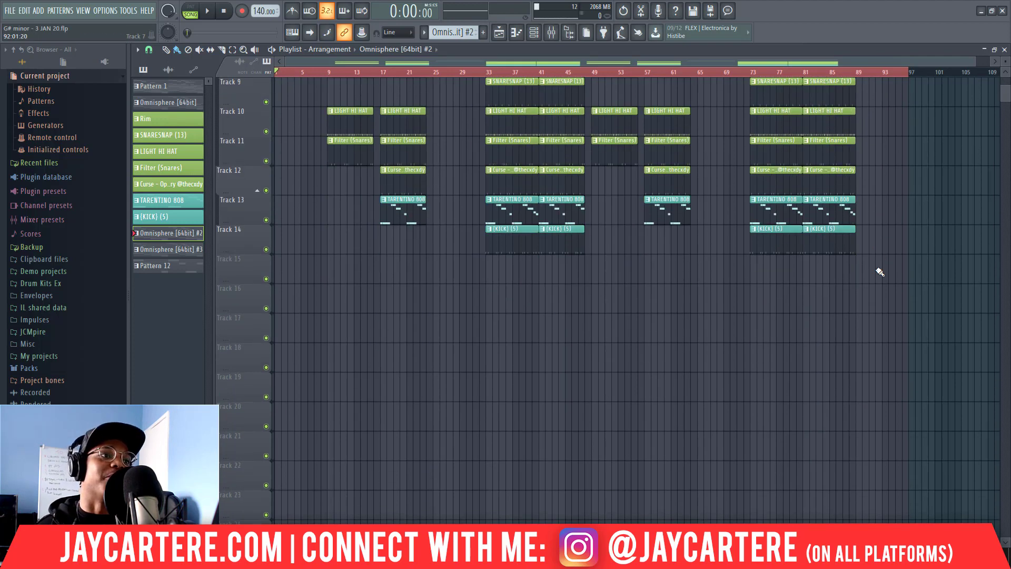
{"action": "scroll", "coordinate": [876, 272], "scroll_direction": "up", "scroll_amount": 10}
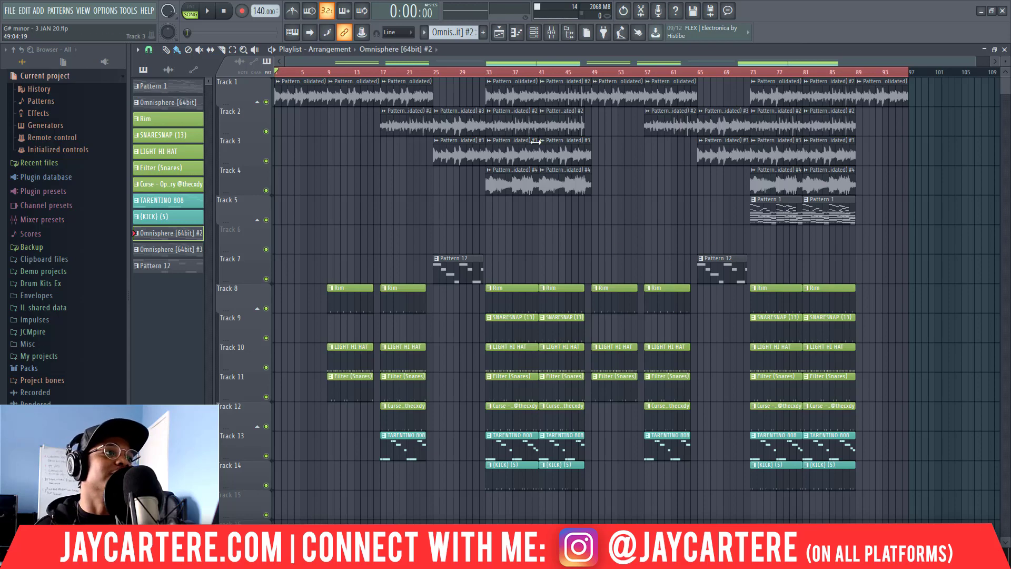
{"action": "scroll", "coordinate": [627, 436], "scroll_direction": "down", "scroll_amount": 6}
{"action": "scroll", "coordinate": [627, 435], "scroll_direction": "up", "scroll_amount": 6}
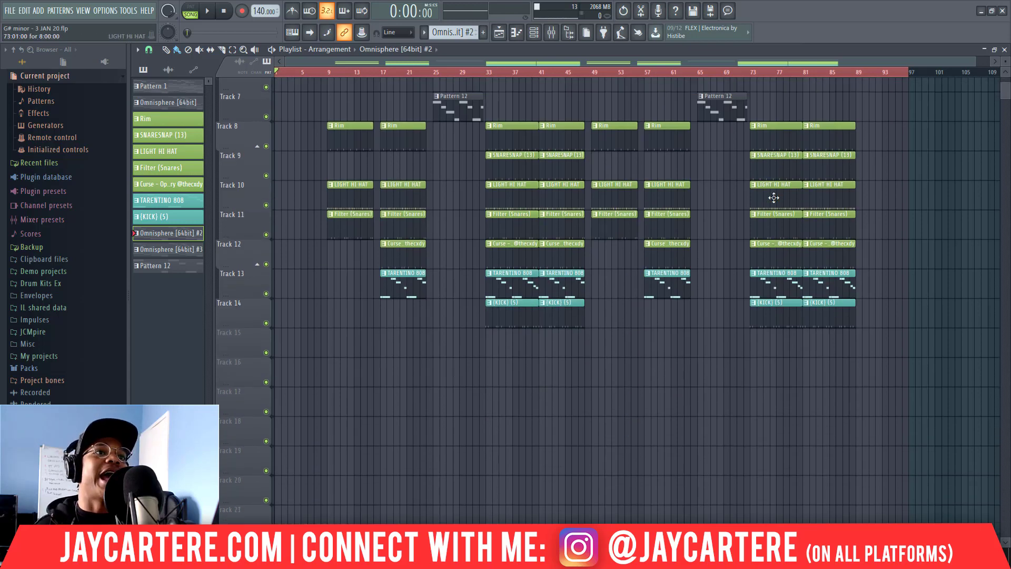
{"action": "left_click", "coordinate": [857, 72]}
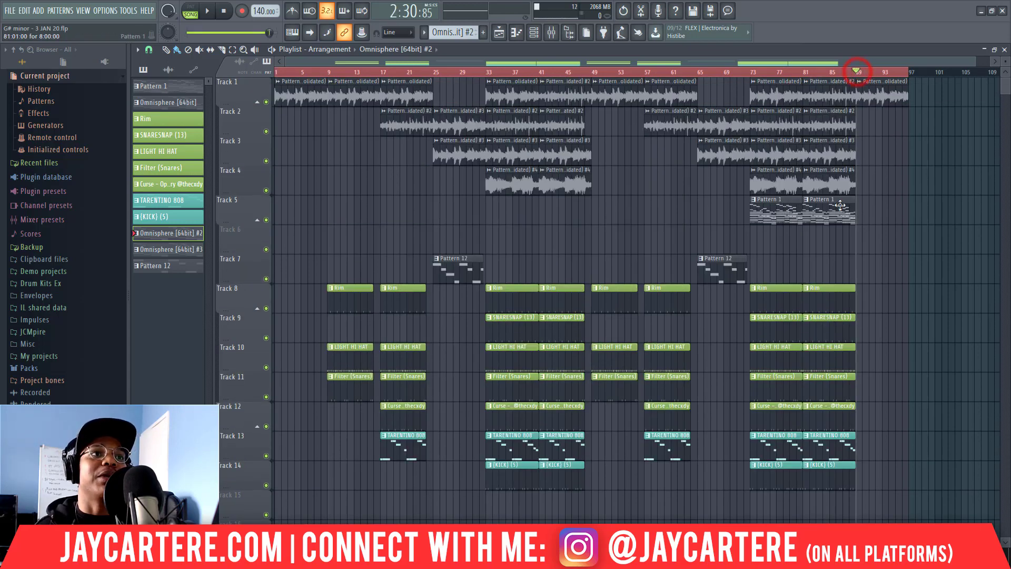
{"action": "key", "text": "space"}
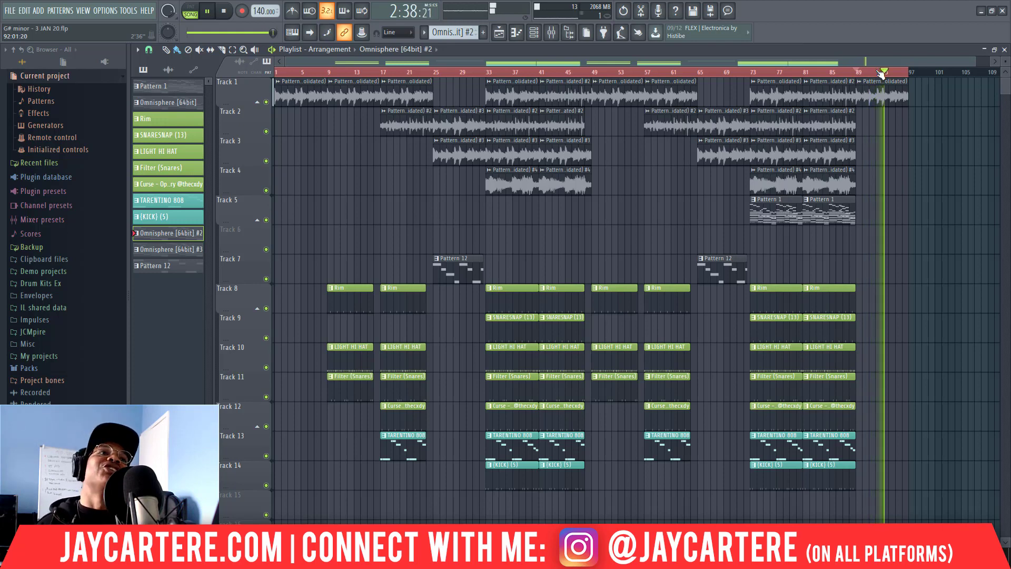
{"action": "key", "text": "space"}
{"action": "left_click_drag", "start_coordinate": [451, 72], "coordinate": [276, 72]}
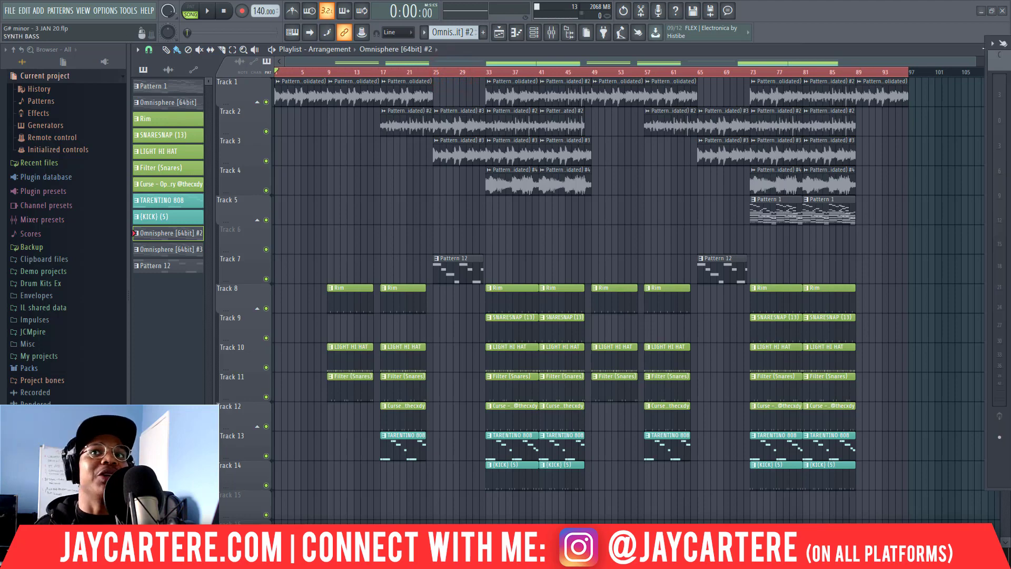
Create an automation clip for the master track's volume fader in the mixer and return to the playlist.
{"action": "key", "text": "F9"}
{"action": "left_click_drag", "start_coordinate": [537, 66], "coordinate": [554, 80]}
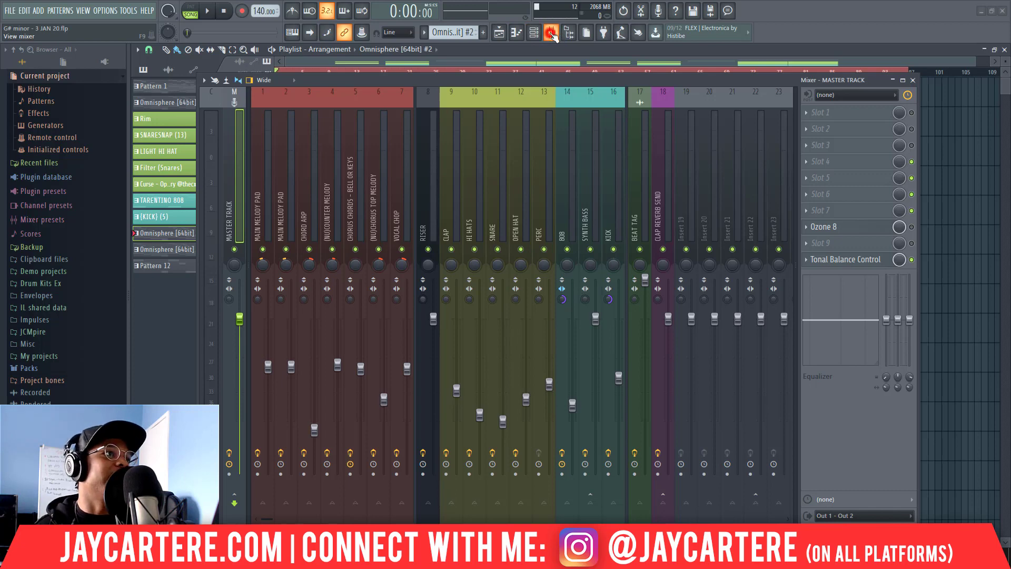
{"action": "left_click", "coordinate": [552, 35]}
{"action": "left_click", "coordinate": [552, 35]}
{"action": "left_click_drag", "start_coordinate": [549, 77], "coordinate": [688, 69]}
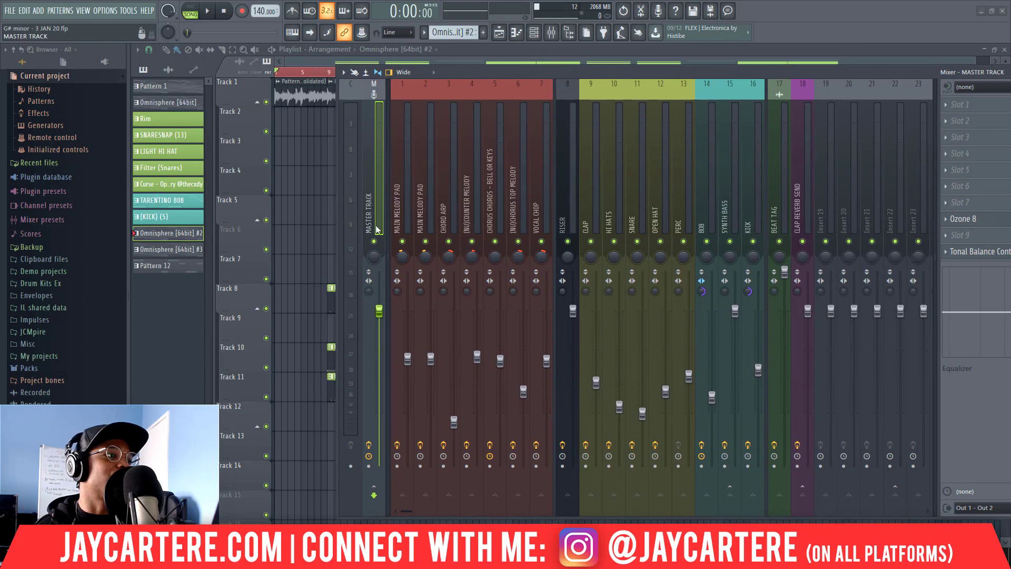
{"action": "right_click", "coordinate": [379, 312]}
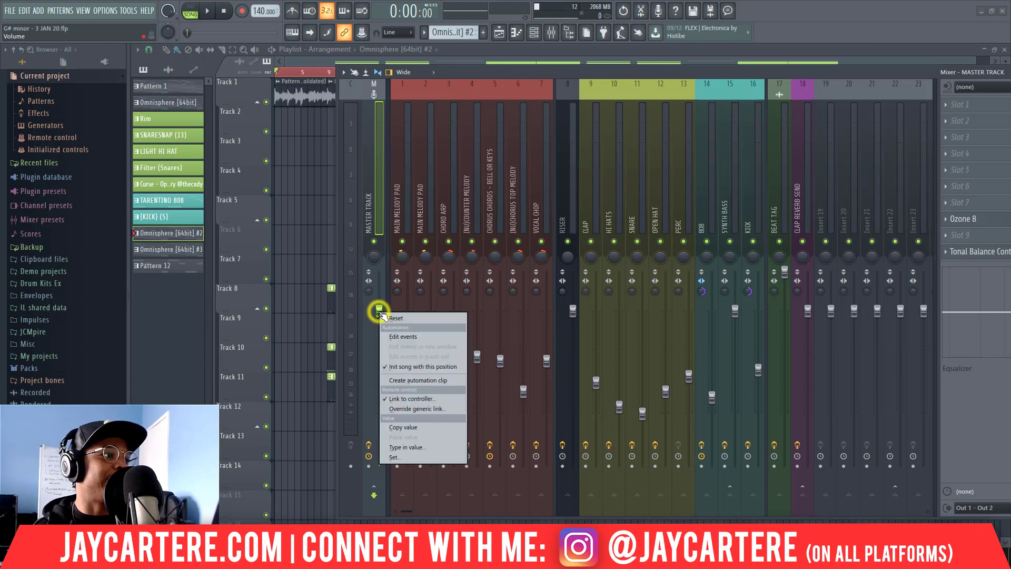
{"action": "left_click", "coordinate": [418, 381]}
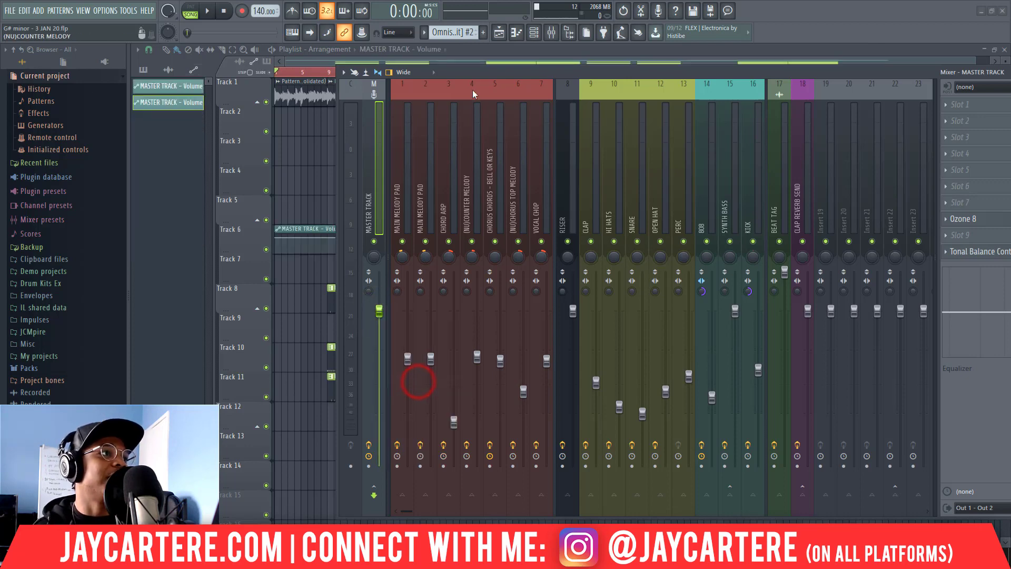
{"action": "key", "text": "F9"}
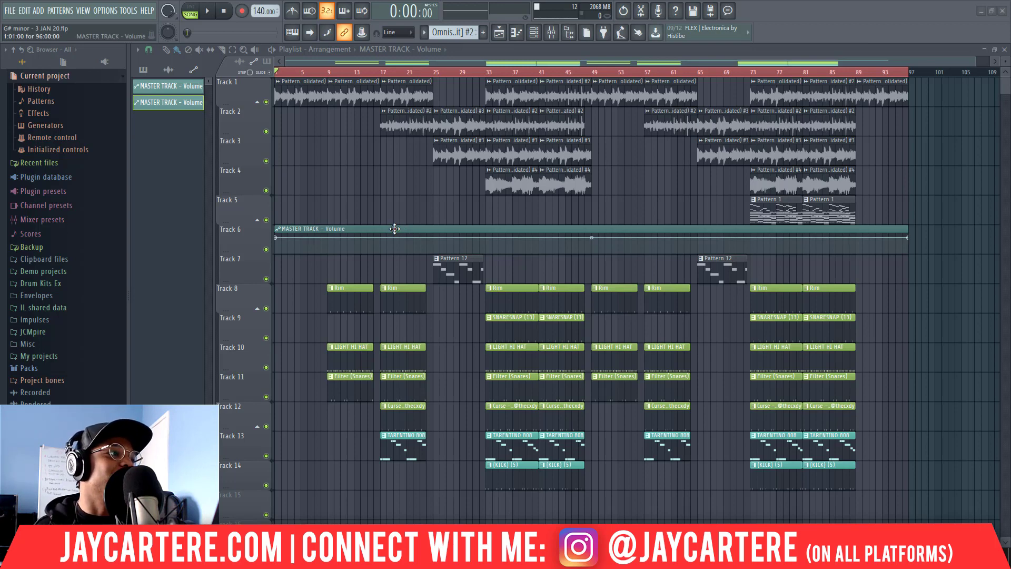
Move the master volume automation clip down to the MASTER TRACK - Volume playlist track, starting at bar 1.
{"action": "left_click_drag", "start_coordinate": [397, 227], "coordinate": [348, 542]}
{"action": "scroll", "coordinate": [343, 480], "scroll_direction": "down", "scroll_amount": 3}
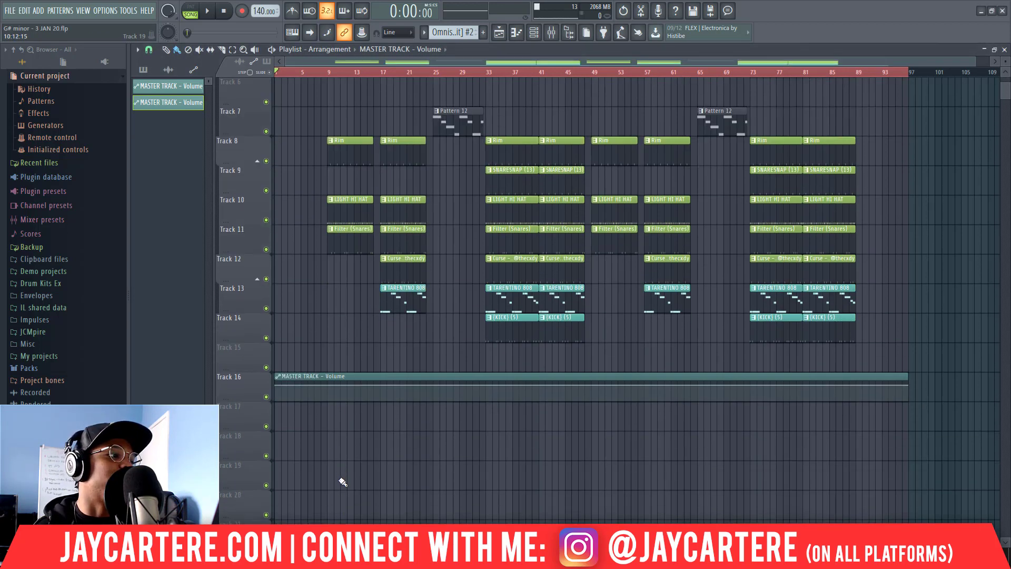
{"action": "scroll", "coordinate": [343, 480], "scroll_direction": "down", "scroll_amount": 3}
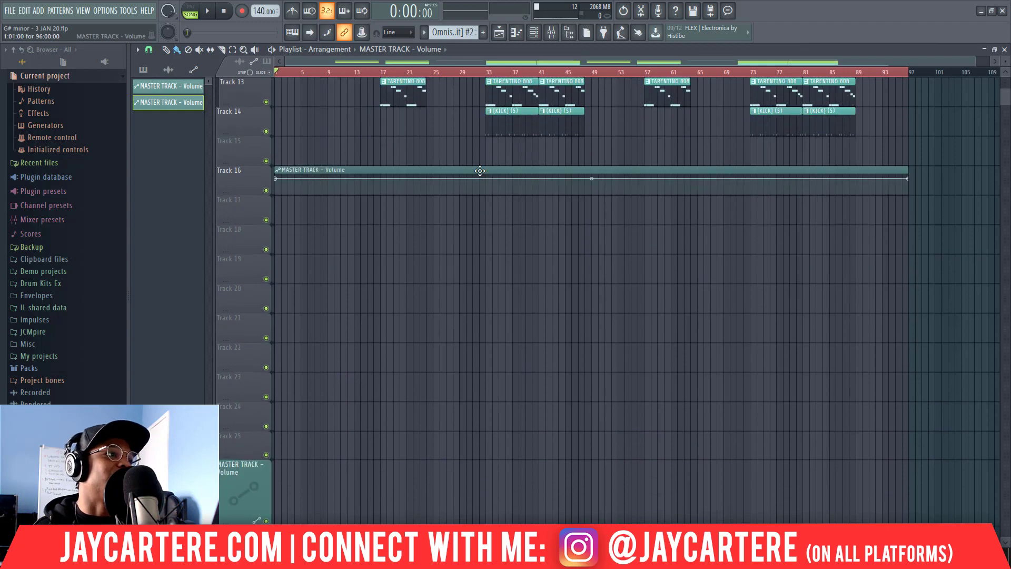
{"action": "left_click_drag", "start_coordinate": [479, 169], "coordinate": [323, 457]}
{"action": "scroll", "coordinate": [322, 457], "scroll_direction": "down", "scroll_amount": 2}
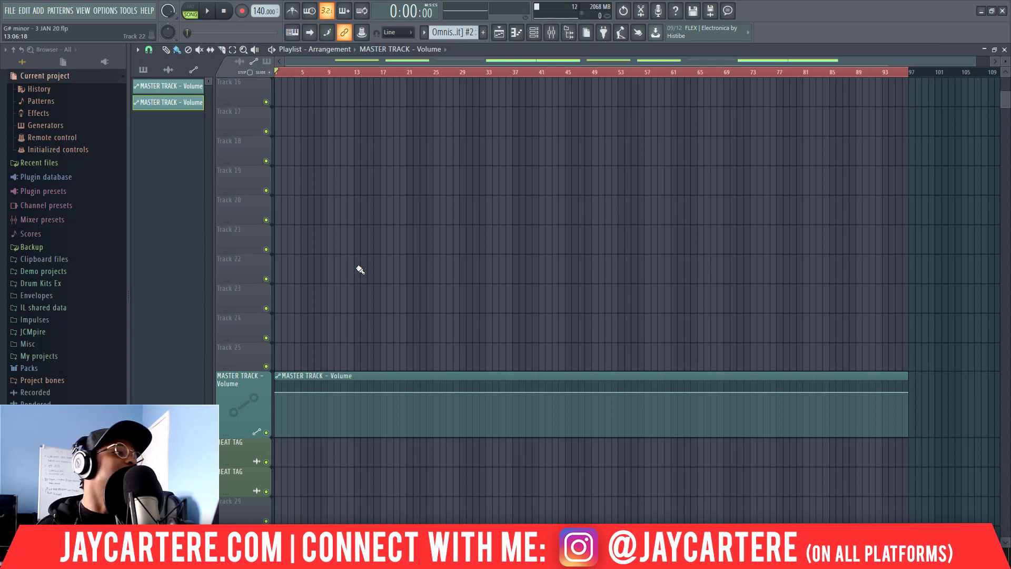
Add a master volume automation point at bar 89 and lower the clip's end point at bar 97 to zero for a fade-out.
{"action": "scroll", "coordinate": [358, 268], "scroll_direction": "up", "scroll_amount": 5}
{"action": "scroll", "coordinate": [356, 266], "scroll_direction": "down", "scroll_amount": 5}
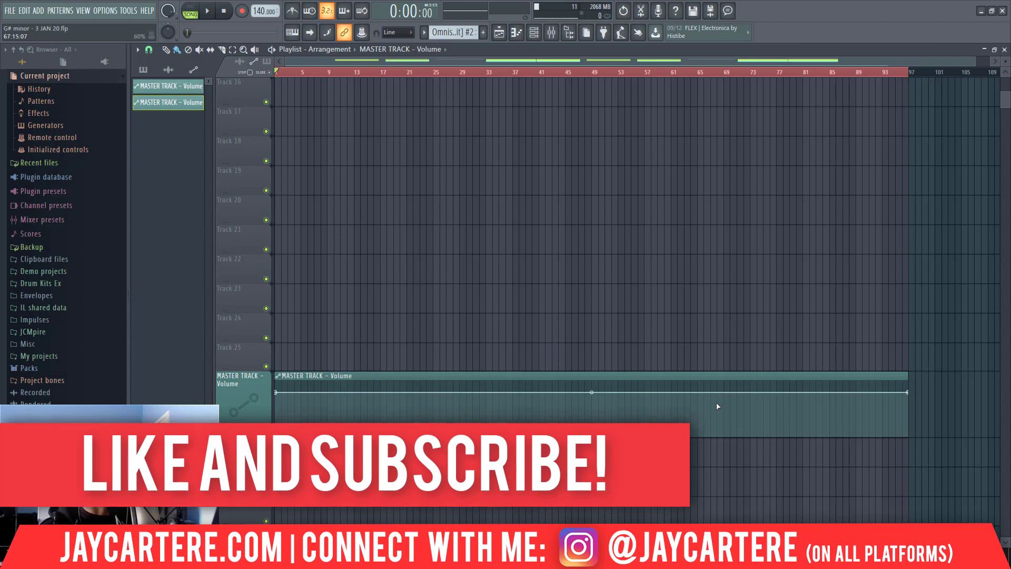
{"action": "scroll", "coordinate": [545, 219], "scroll_direction": "up", "scroll_amount": 8}
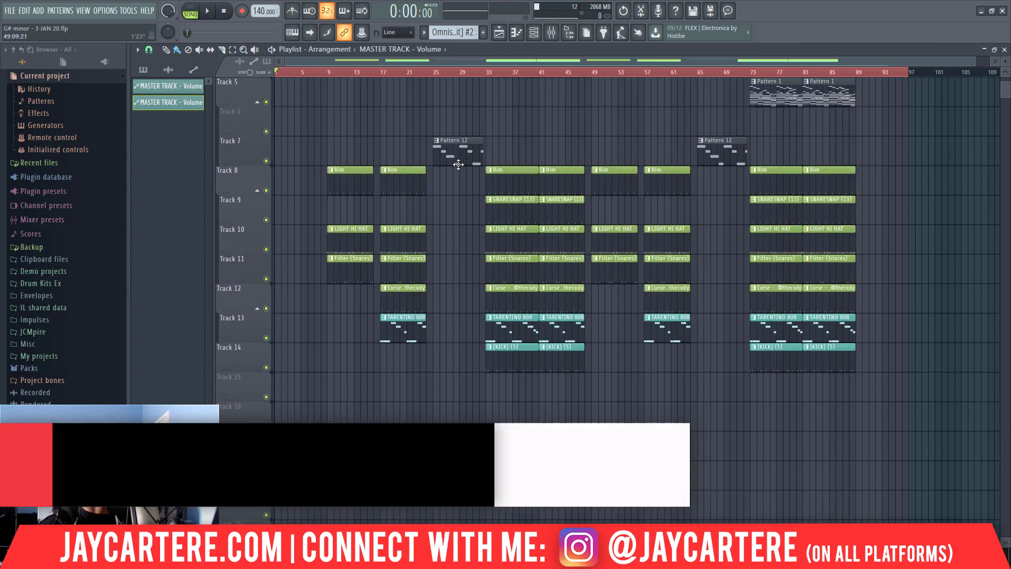
{"action": "scroll", "coordinate": [707, 347], "scroll_direction": "down", "scroll_amount": 3}
{"action": "scroll", "coordinate": [707, 347], "scroll_direction": "down", "scroll_amount": 5}
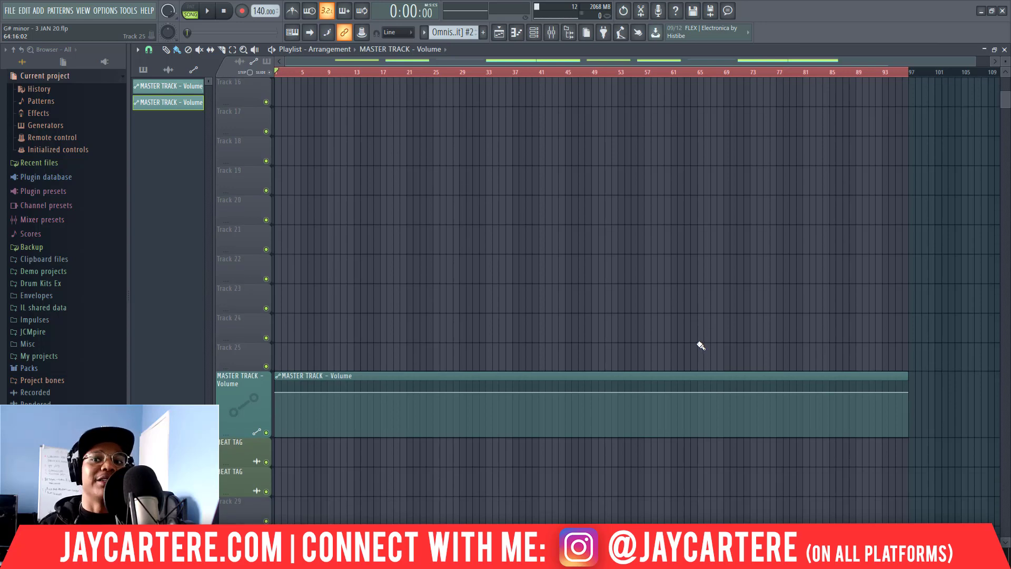
{"action": "mouse_move", "coordinate": [846, 389]}
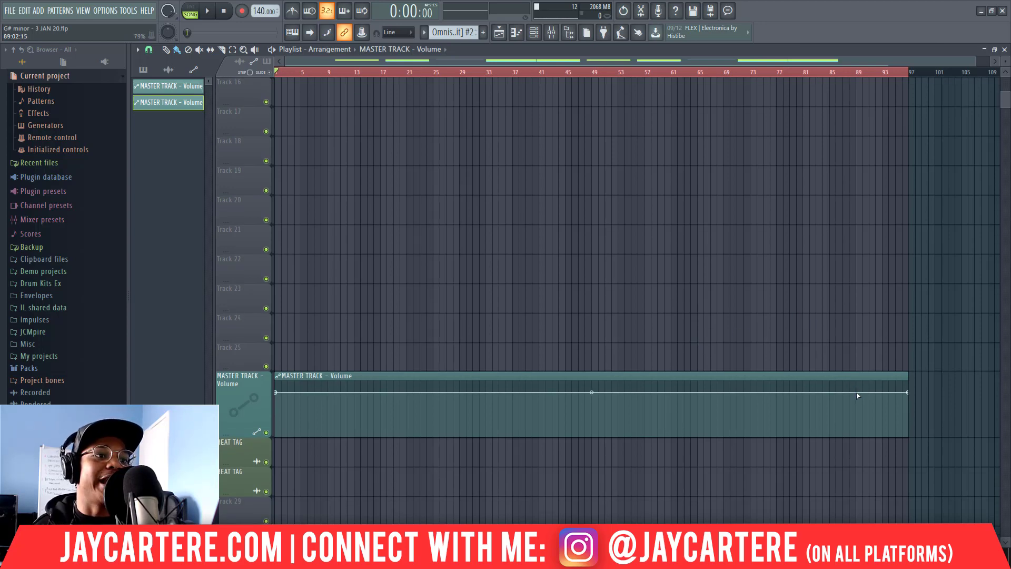
{"action": "right_click", "coordinate": [857, 393]}
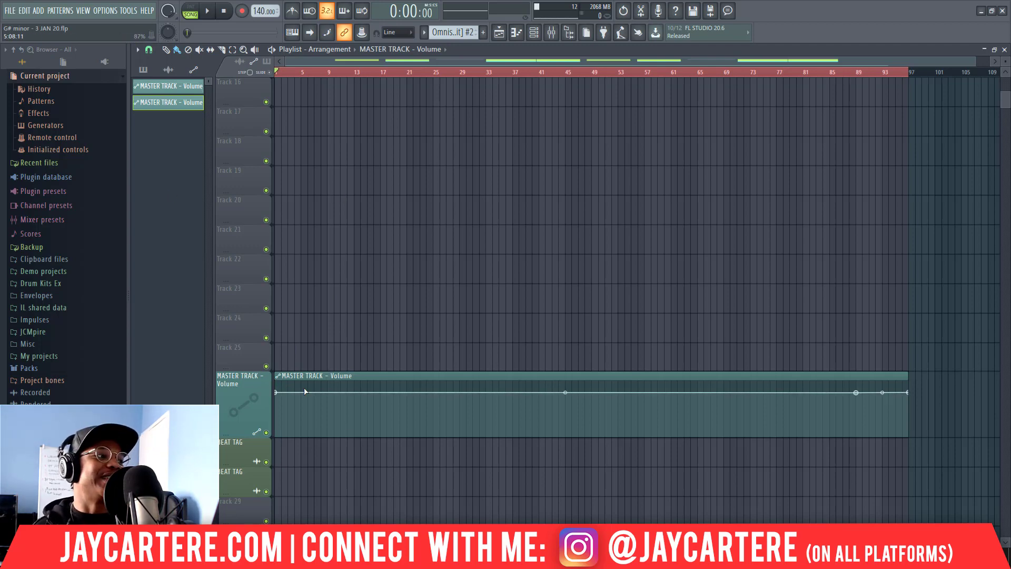
{"action": "left_click", "coordinate": [856, 394]}
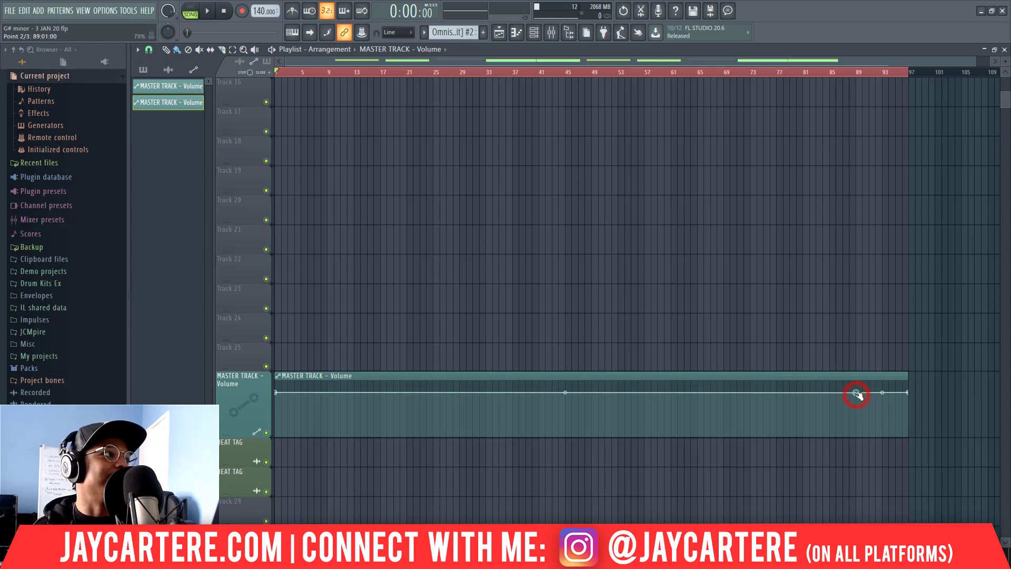
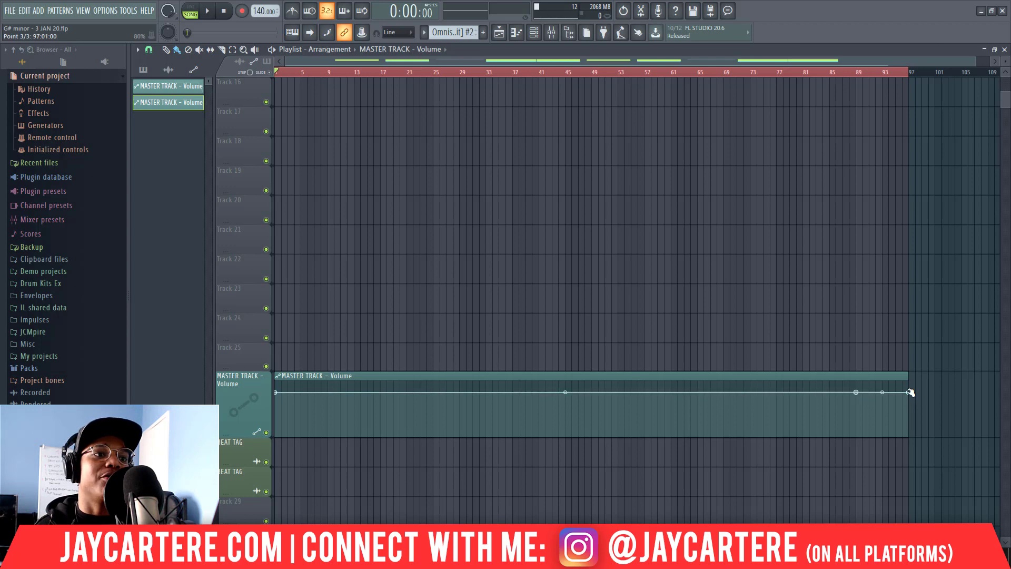
{"action": "left_click_drag", "start_coordinate": [908, 392], "coordinate": [917, 446]}
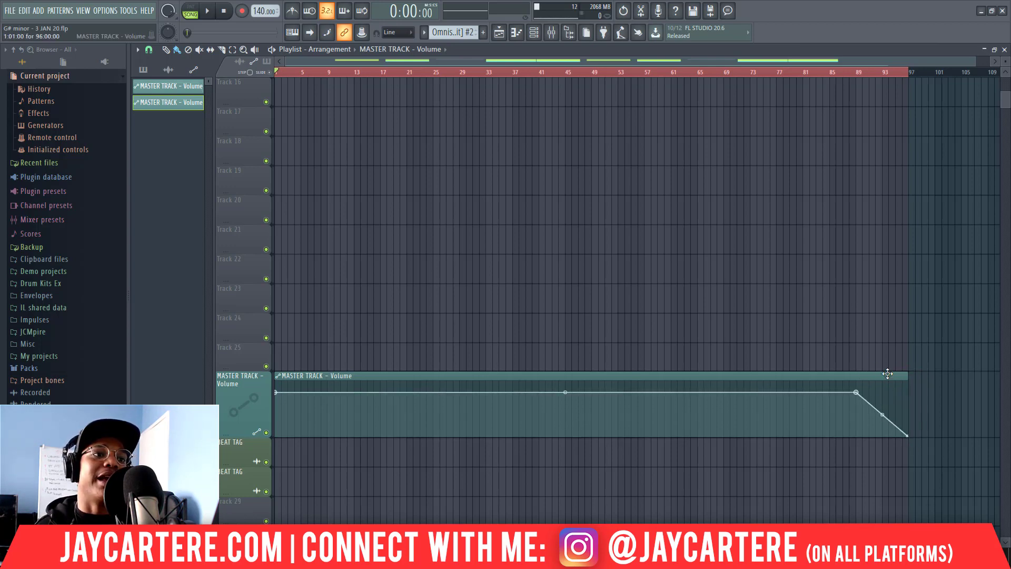
Try a curved tension on the fade-out between bars 89 and 97, and restore it to a straight line.
{"action": "scroll", "coordinate": [887, 374], "scroll_direction": "up", "scroll_amount": 5}
{"action": "scroll", "coordinate": [887, 373], "scroll_direction": "up", "scroll_amount": 6}
{"action": "scroll", "coordinate": [889, 375], "scroll_direction": "down", "scroll_amount": 10}
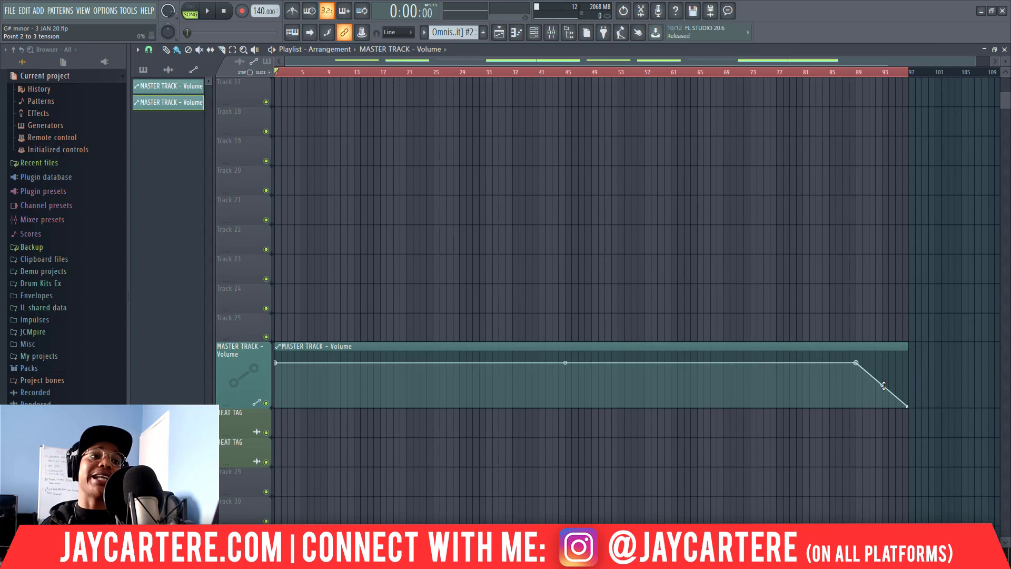
{"action": "left_click_drag", "start_coordinate": [884, 385], "coordinate": [882, 362]}
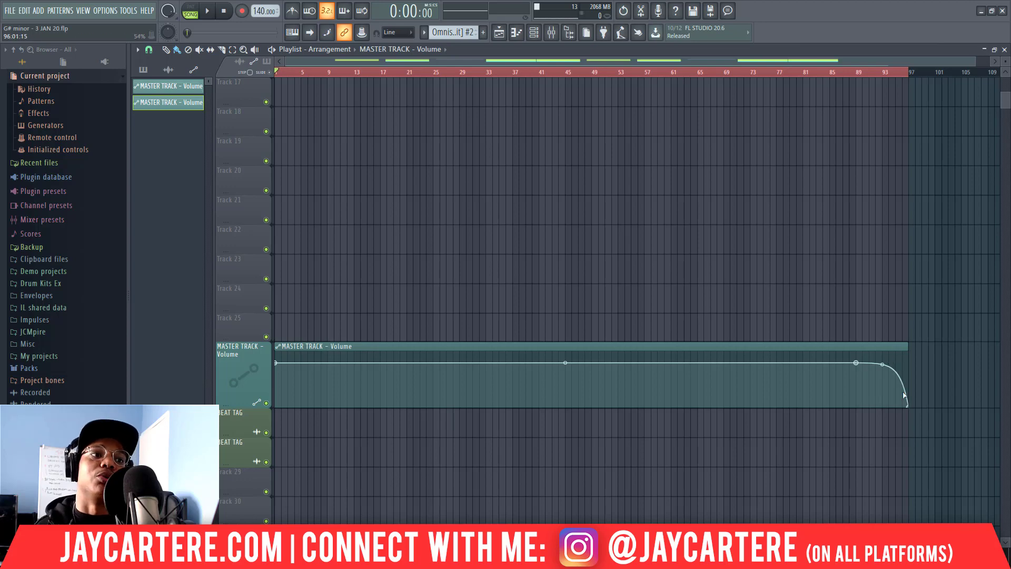
{"action": "left_click_drag", "start_coordinate": [881, 364], "coordinate": [882, 385]}
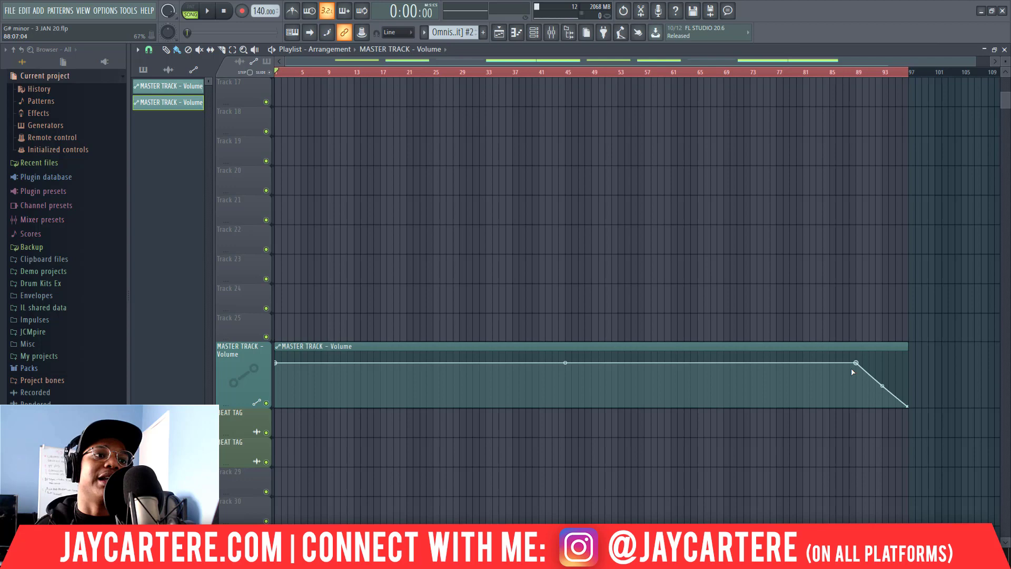
Add an automation point near the start of the master volume clip and place it at bar 3.
{"action": "right_click", "coordinate": [301, 363]}
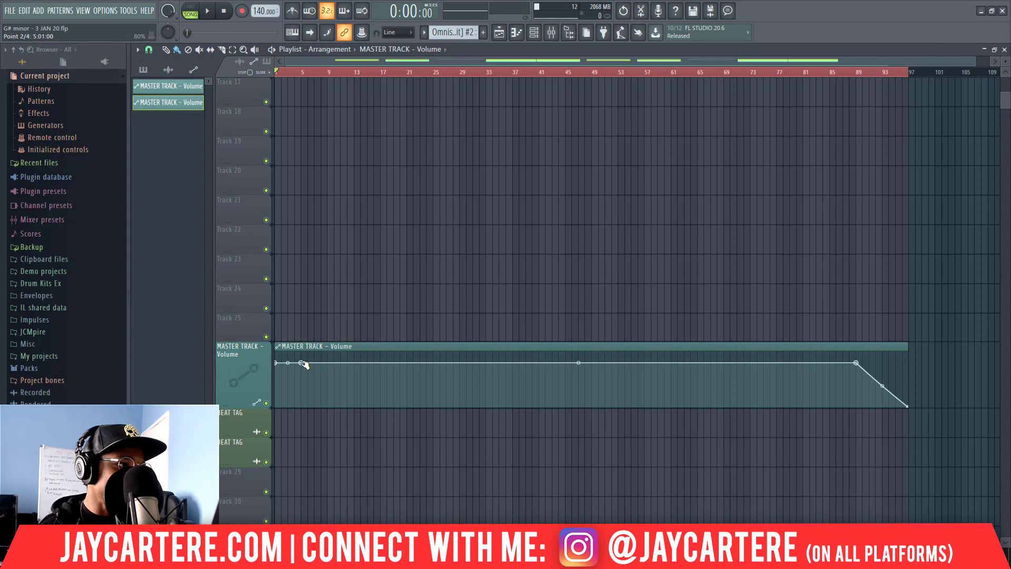
{"action": "mouse_move", "coordinate": [303, 364]}
{"action": "left_mouse_down"}
{"action": "mouse_move", "coordinate": [283, 363]}
{"action": "mouse_move", "coordinate": [301, 362]}
{"action": "left_mouse_up"}
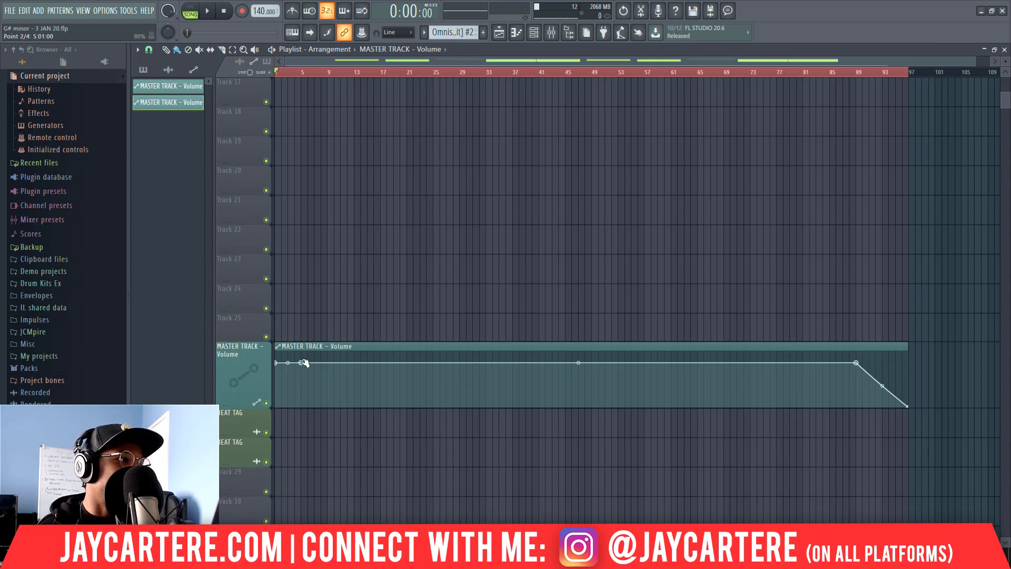
{"action": "left_click_drag", "start_coordinate": [301, 363], "coordinate": [287, 362]}
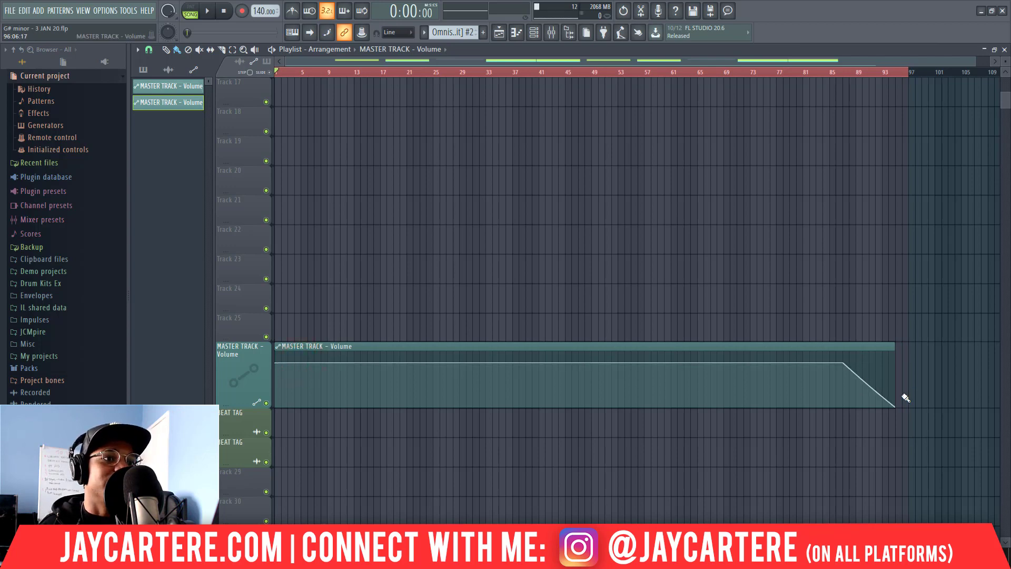
Realign the fade-out so that its start point sits at bar 89 and its end point at bar 97.
{"action": "left_click_drag", "start_coordinate": [901, 408], "coordinate": [908, 408]}
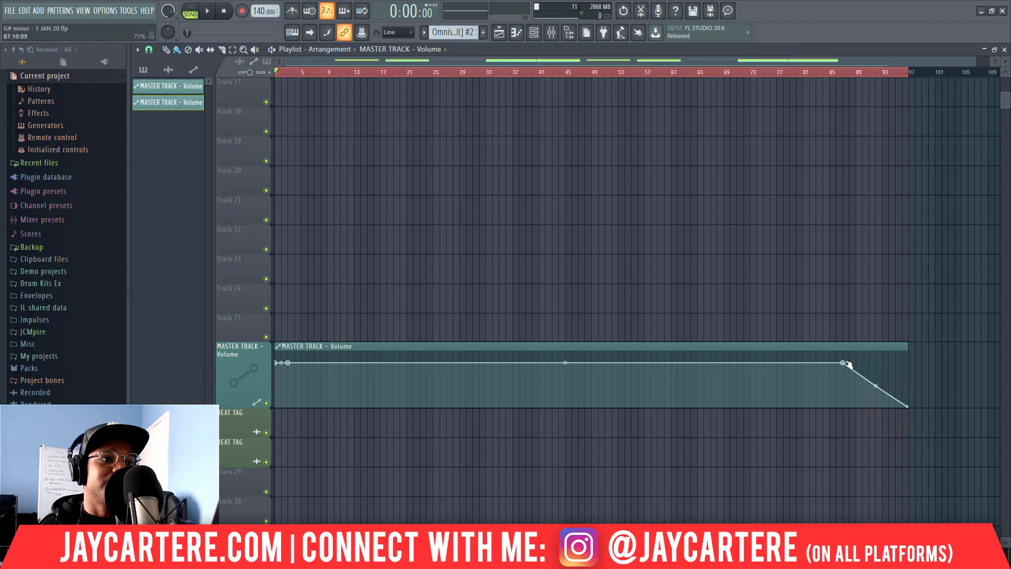
{"action": "left_click_drag", "start_coordinate": [844, 363], "coordinate": [861, 363]}
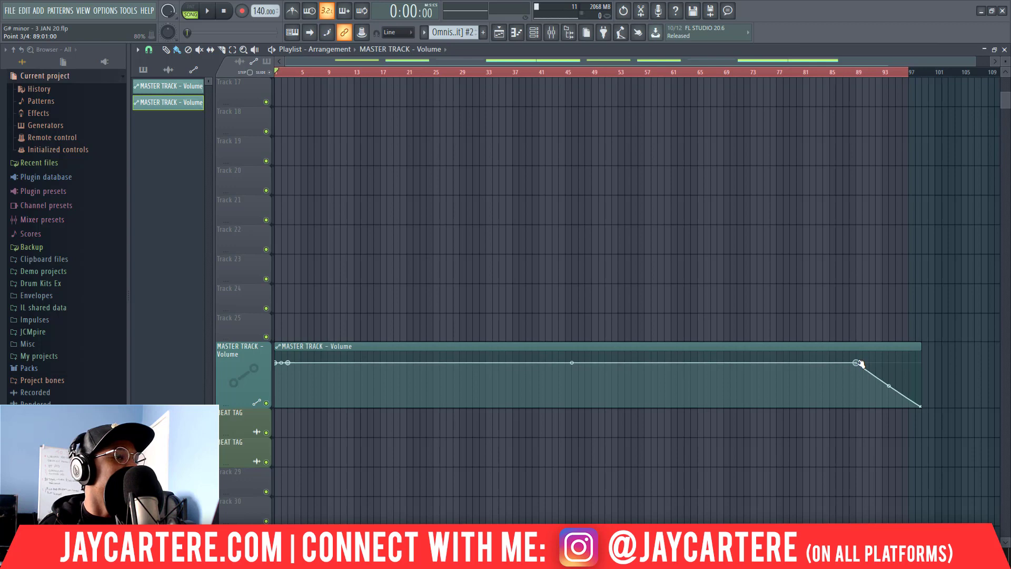
{"action": "left_click_drag", "start_coordinate": [921, 407], "coordinate": [910, 408]}
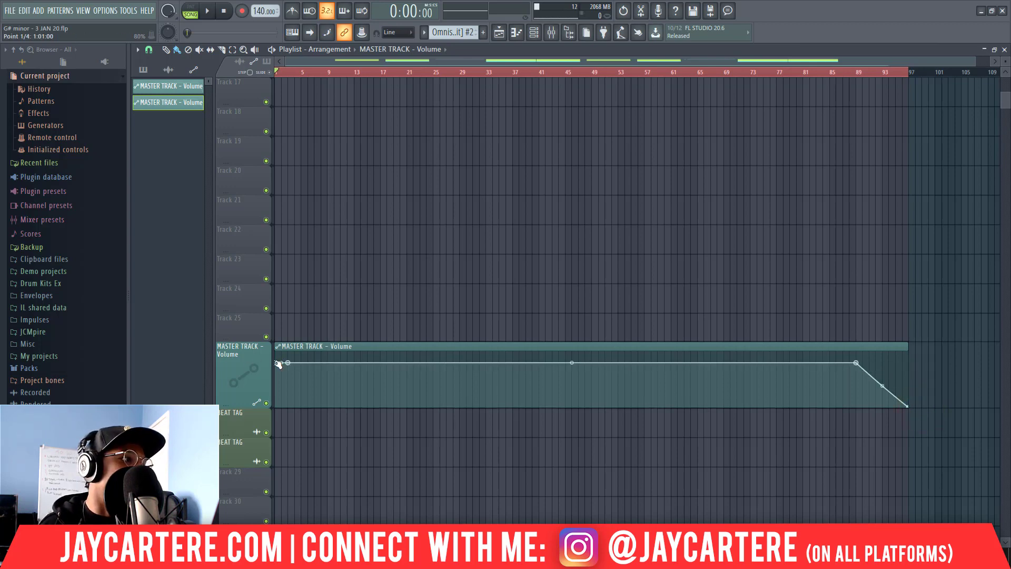
Lower the master volume clip's start point about halfway, curve the fade-in up to bar 3, and play it back.
{"action": "left_click_drag", "start_coordinate": [275, 363], "coordinate": [275, 386]}
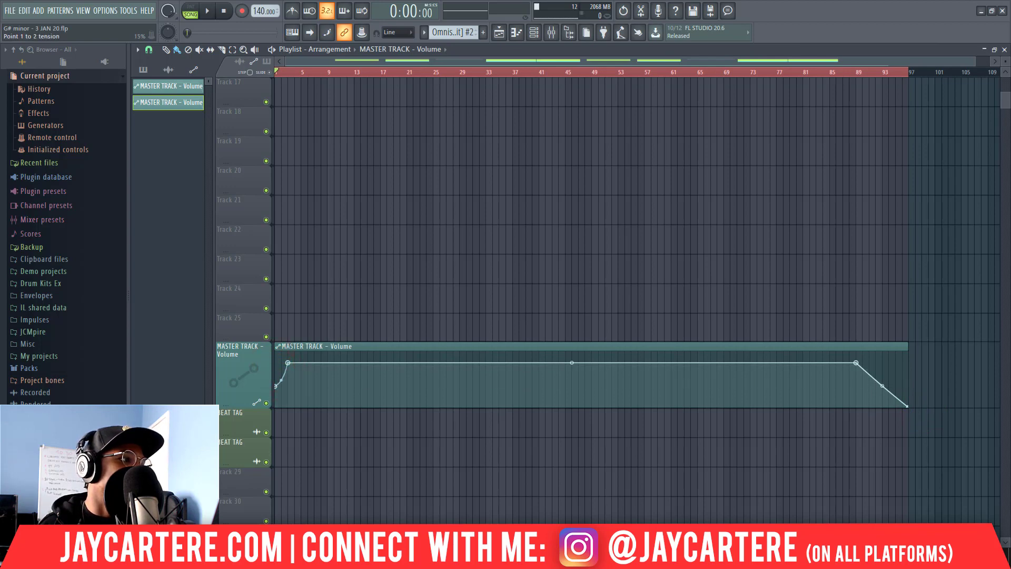
{"action": "left_click_drag", "start_coordinate": [281, 377], "coordinate": [282, 370]}
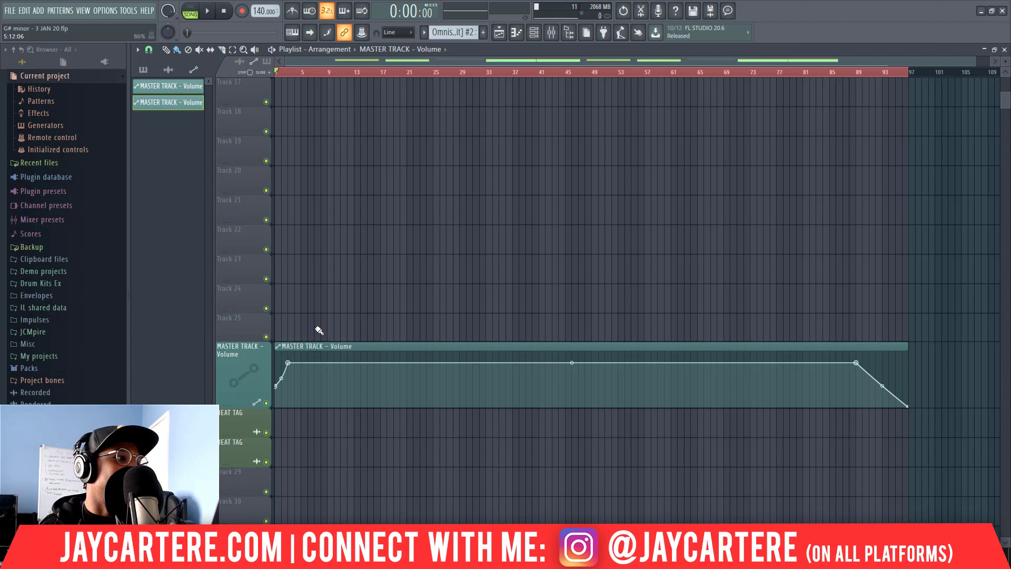
{"action": "key", "text": "space"}
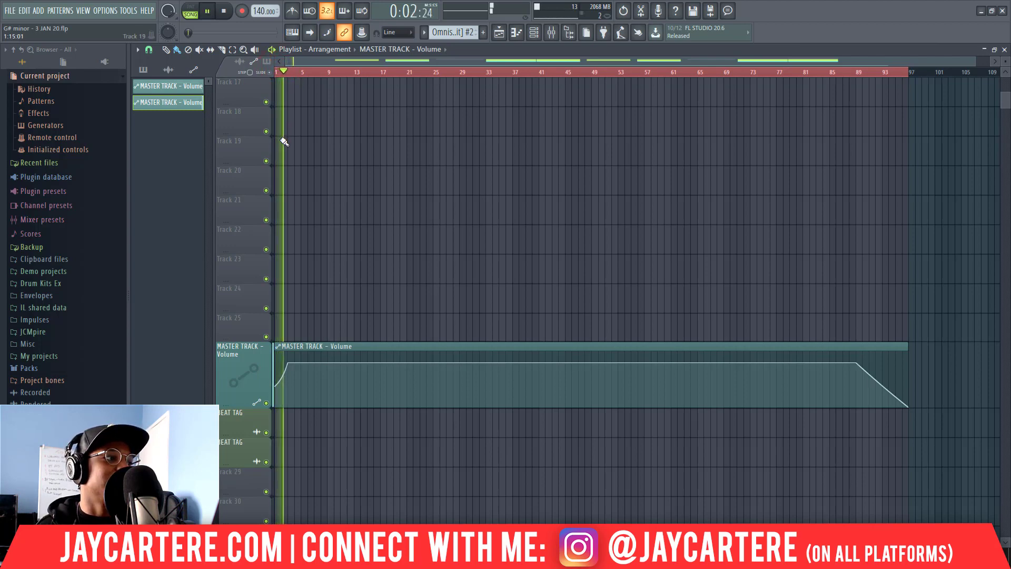
{"action": "key", "text": "space"}
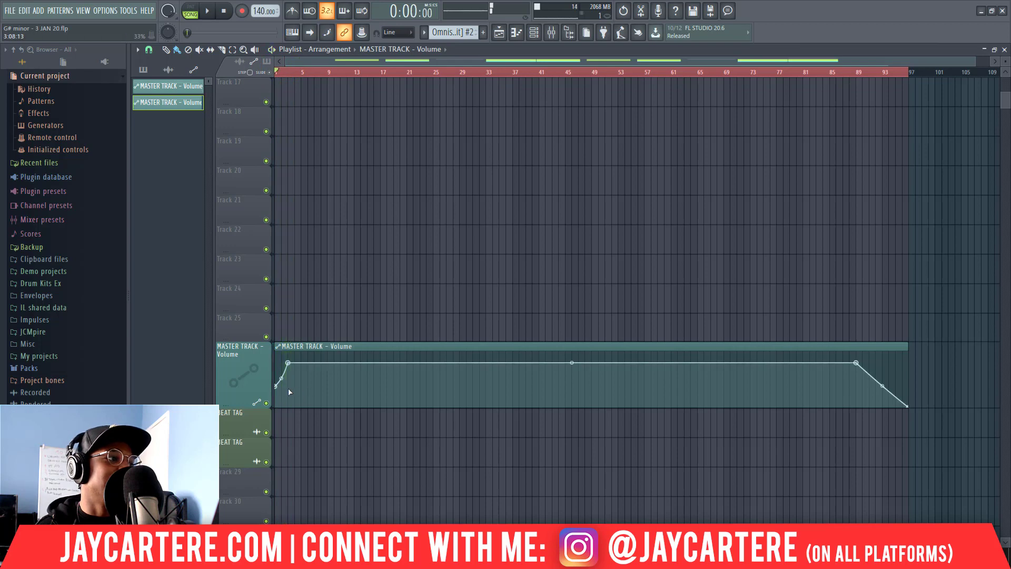
Lower the master volume clip's start point to zero and play the fade-in from the beginning.
{"action": "right_click", "coordinate": [281, 389]}
{"action": "key", "text": "space"}
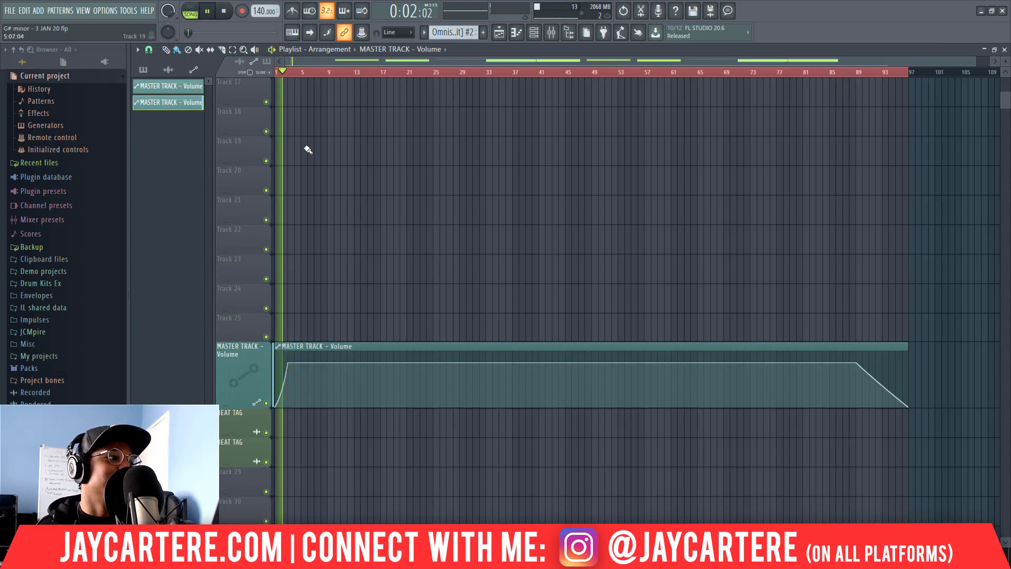
{"action": "key", "text": "space"}
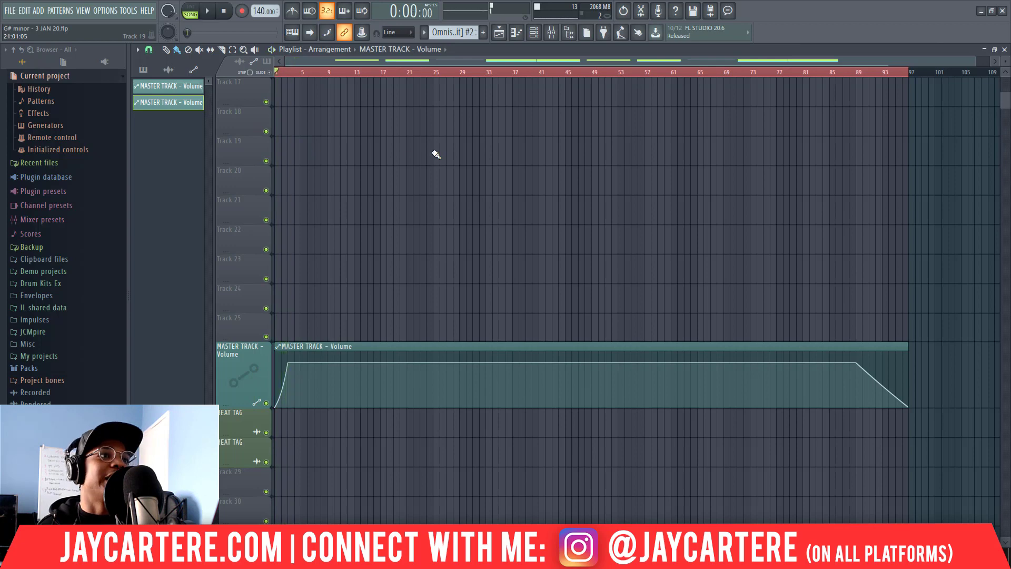
Play the song from bar 89 to check the fade-out.
{"action": "left_click", "coordinate": [852, 73]}
{"action": "left_click", "coordinate": [855, 73]}
{"action": "key", "text": "space"}
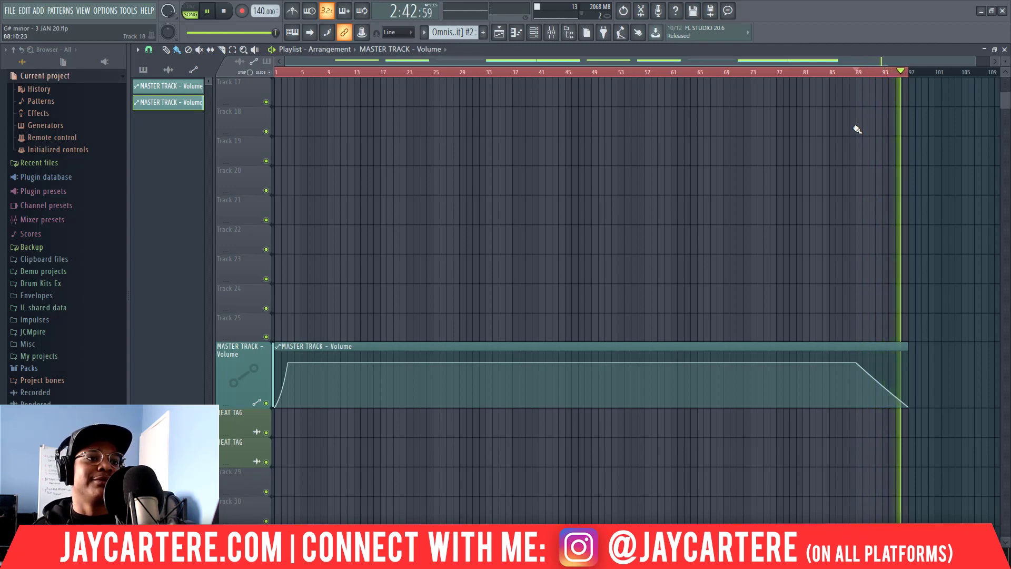
{"action": "key", "text": "space"}
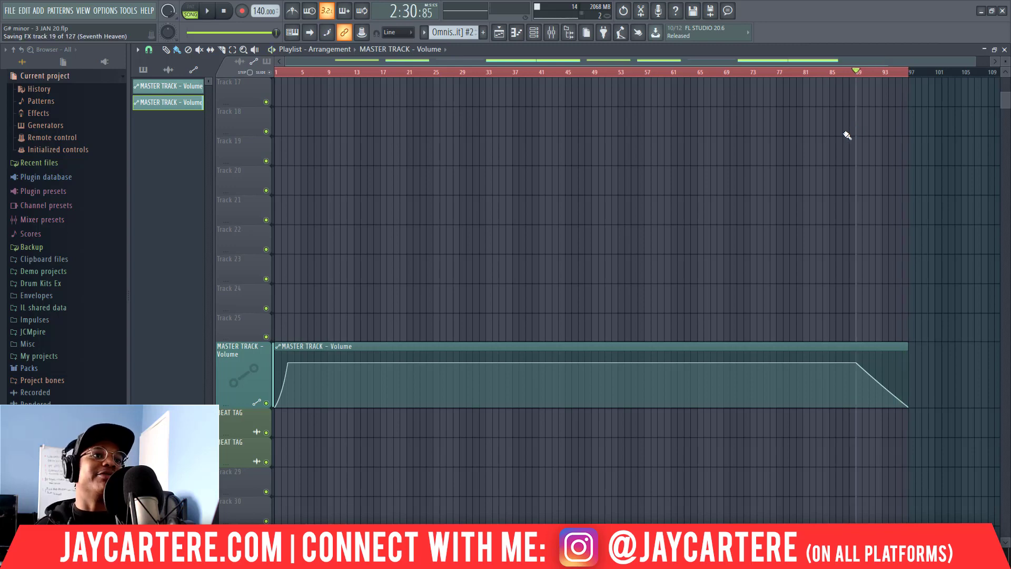
Return to the uppermost playlist tracks, open the mixer and reposition it so its tracks and faders are in view.
{"action": "scroll", "coordinate": [855, 129], "scroll_direction": "up", "scroll_amount": 5}
{"action": "scroll", "coordinate": [805, 211], "scroll_direction": "up", "scroll_amount": 1}
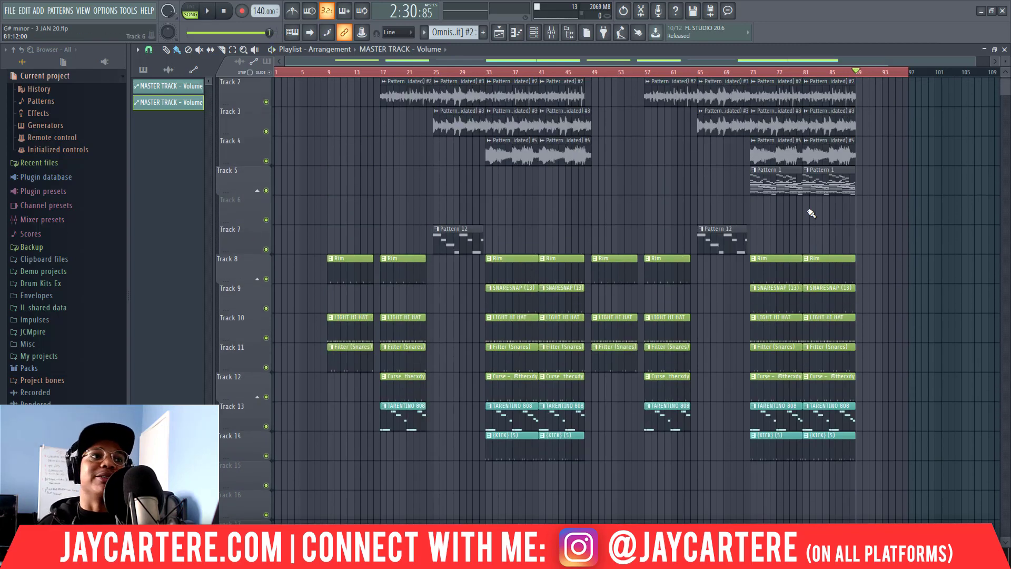
{"action": "scroll", "coordinate": [811, 212], "scroll_direction": "up", "scroll_amount": 1}
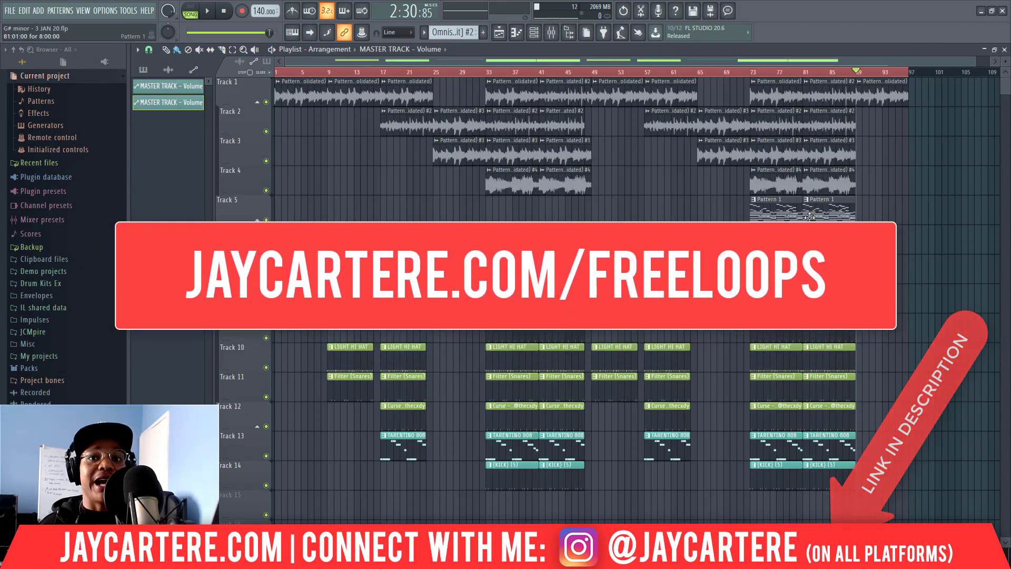
{"action": "key", "text": "F9"}
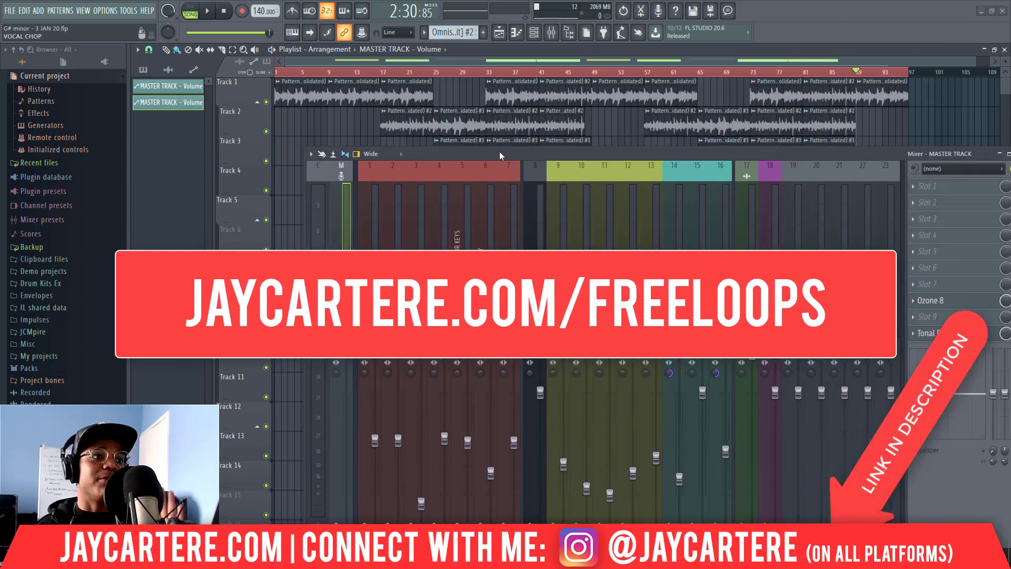
{"action": "left_click_drag", "start_coordinate": [501, 156], "coordinate": [417, 106]}
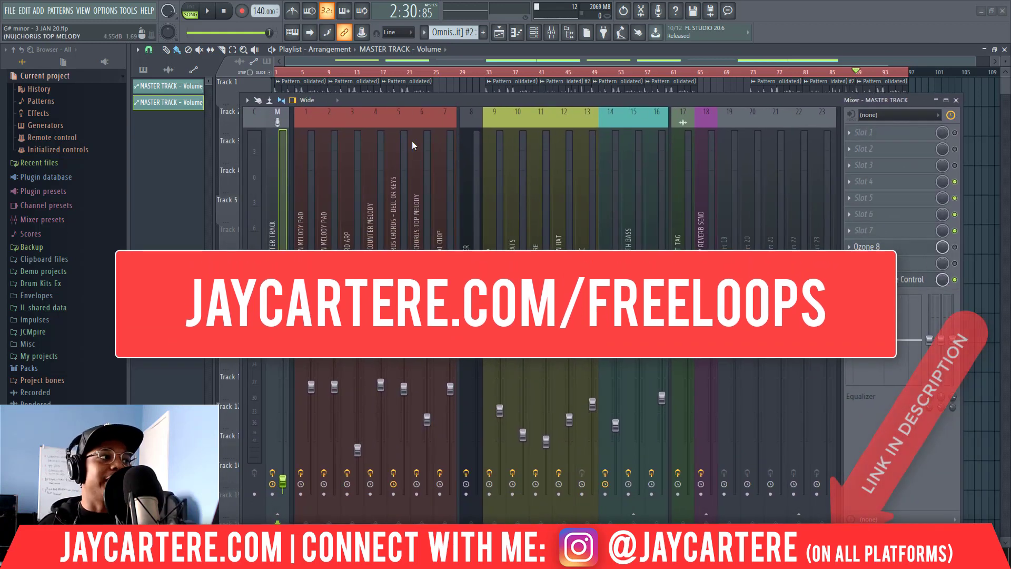
{"action": "left_click_drag", "start_coordinate": [416, 100], "coordinate": [355, 77]}
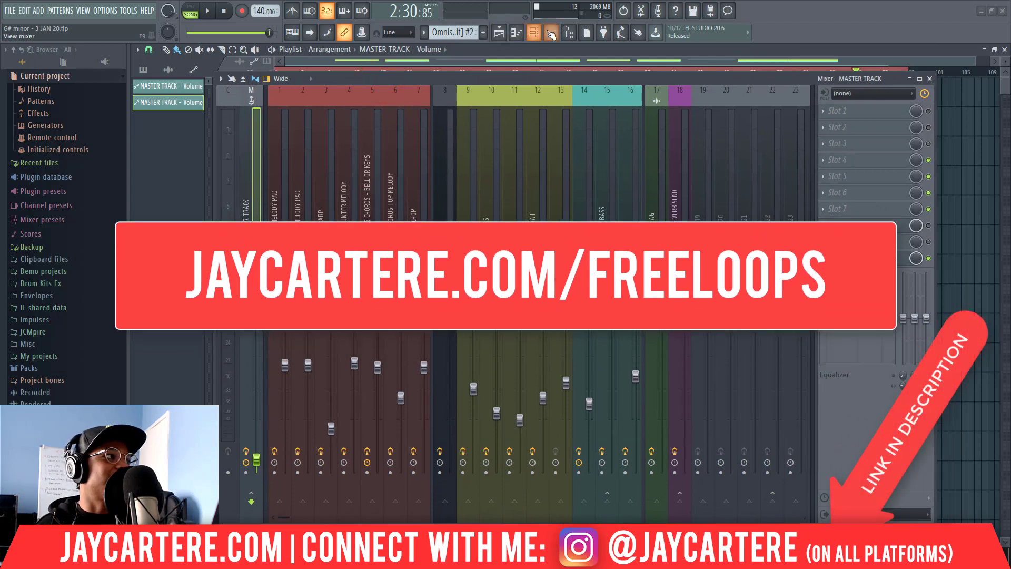
Hide the mixer and show it again, leaving it open over the playlist.
{"action": "left_click", "coordinate": [550, 33]}
{"action": "left_click", "coordinate": [550, 32]}
{"action": "left_click_drag", "start_coordinate": [518, 80], "coordinate": [509, 76]}
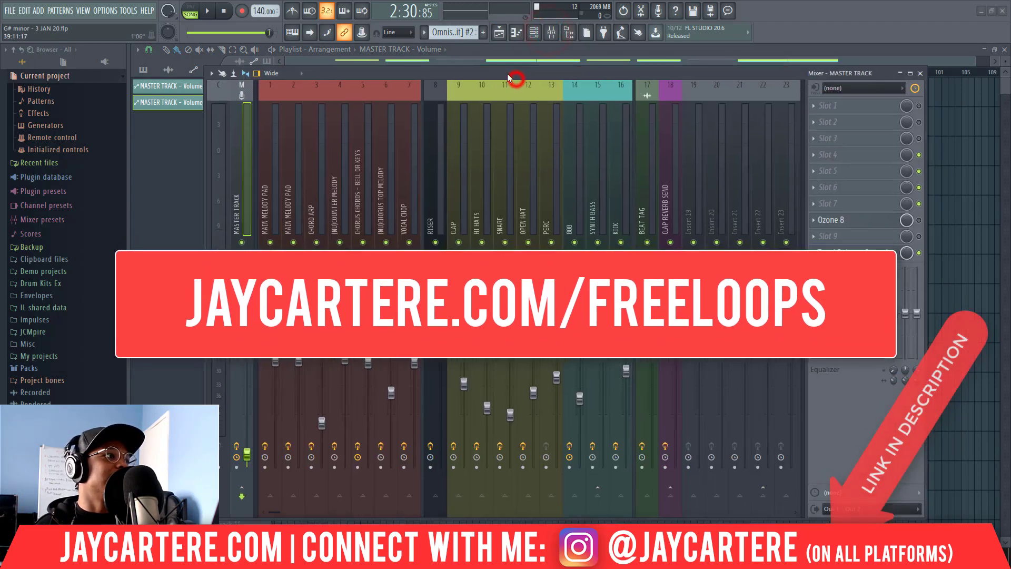
{"action": "left_click", "coordinate": [83, 10]}
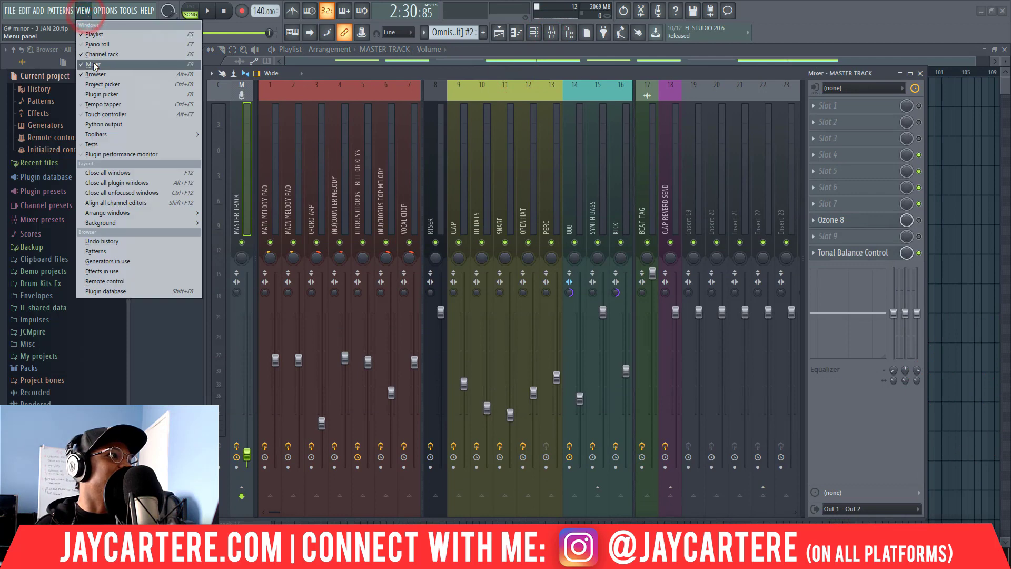
{"action": "left_click", "coordinate": [94, 64]}
{"action": "left_click", "coordinate": [82, 10]}
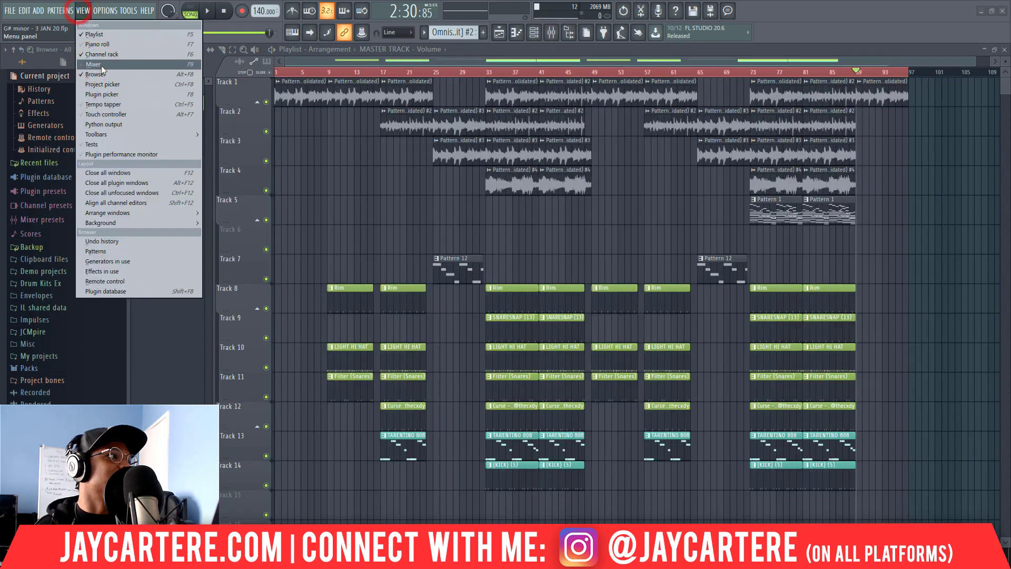
{"action": "left_click", "coordinate": [101, 66]}
{"action": "left_click", "coordinate": [447, 69]}
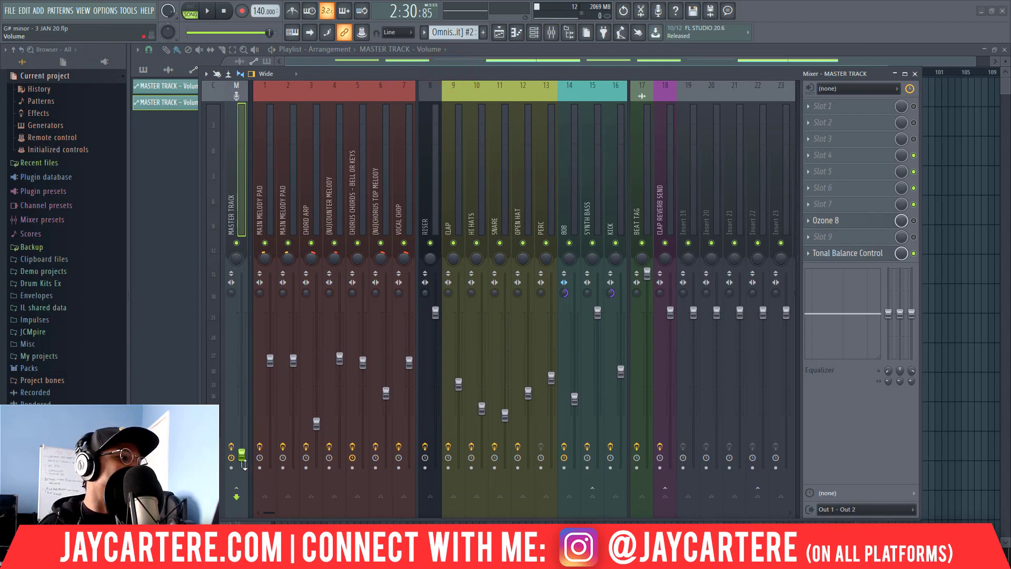
Set the playback position to about bar 37 and examine the automation options of the master track's volume fader.
{"action": "mouse_move", "coordinate": [358, 73]}
{"action": "left_mouse_down"}
{"action": "mouse_move", "coordinate": [609, 129]}
{"action": "mouse_move", "coordinate": [400, 107]}
{"action": "left_mouse_up"}
{"action": "left_click", "coordinate": [514, 72]}
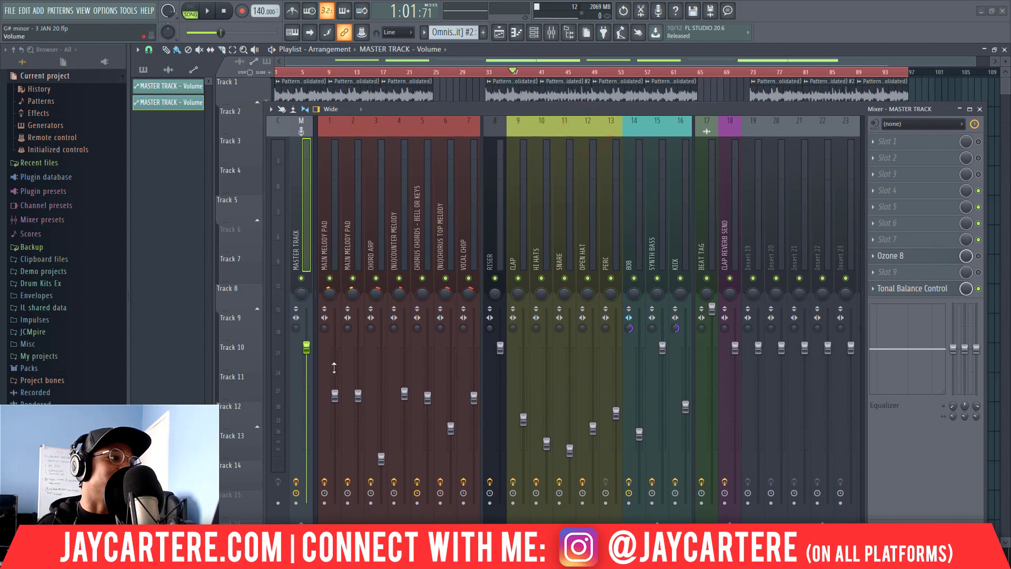
{"action": "right_click", "coordinate": [307, 349]}
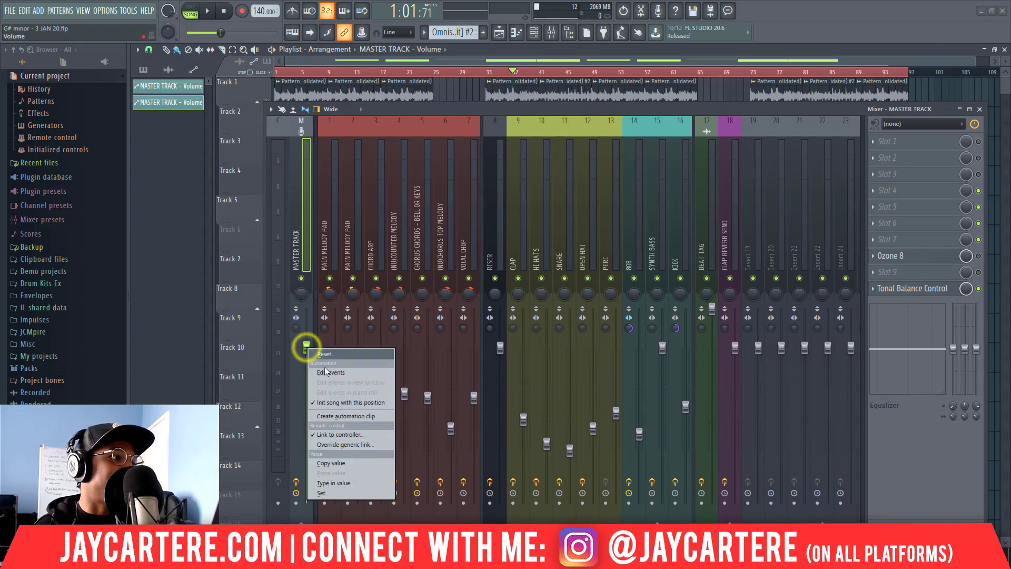
{"action": "left_click", "coordinate": [567, 115]}
{"action": "left_click_drag", "start_coordinate": [567, 116], "coordinate": [843, 116]}
Close the mixer and return to the master volume automation clip in the playlist.
{"action": "key", "text": "F9"}
{"action": "scroll", "coordinate": [714, 285], "scroll_direction": "down", "scroll_amount": 6}
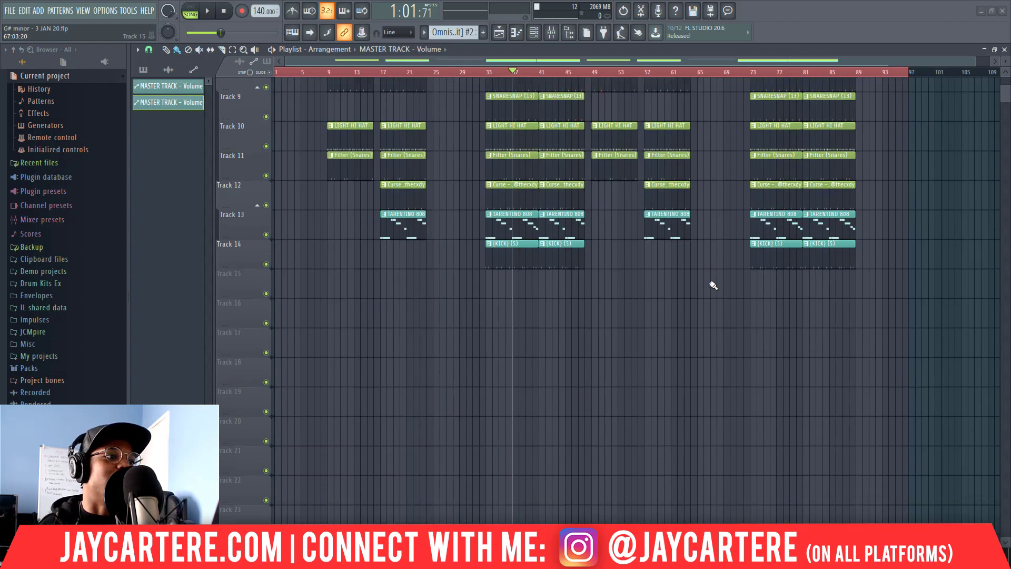
{"action": "scroll", "coordinate": [715, 285], "scroll_direction": "down", "scroll_amount": 7}
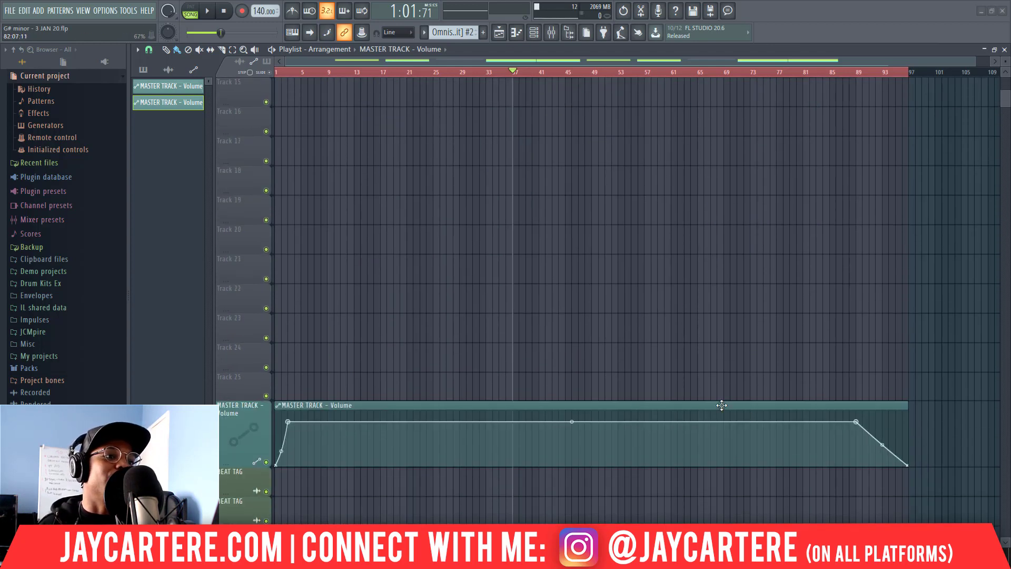
Try adding three extra automation points along the level middle section of the master volume clip.
{"action": "left_click", "coordinate": [591, 421]}
{"action": "left_click", "coordinate": [651, 421]}
{"action": "left_click", "coordinate": [490, 422]}
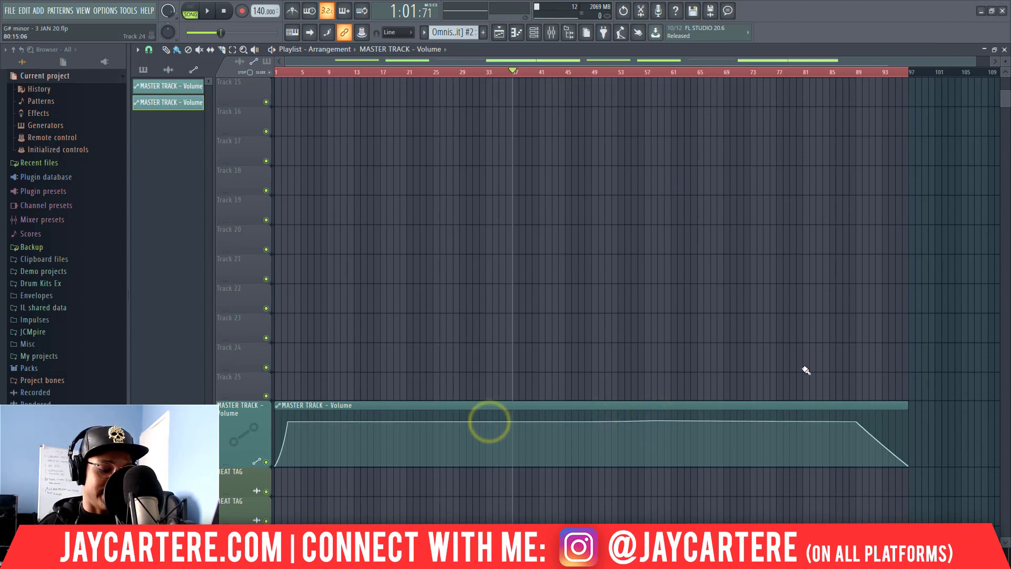
Undo the three automation points added to the middle of the master volume clip.
{"action": "key", "text": "ctrl+z"}
{"action": "key", "text": "ctrl+z"}
{"action": "key", "text": "ctrl+z"}
{"action": "key", "text": "ctrl+alt+z"}
{"action": "key", "text": "ctrl+alt+z"}
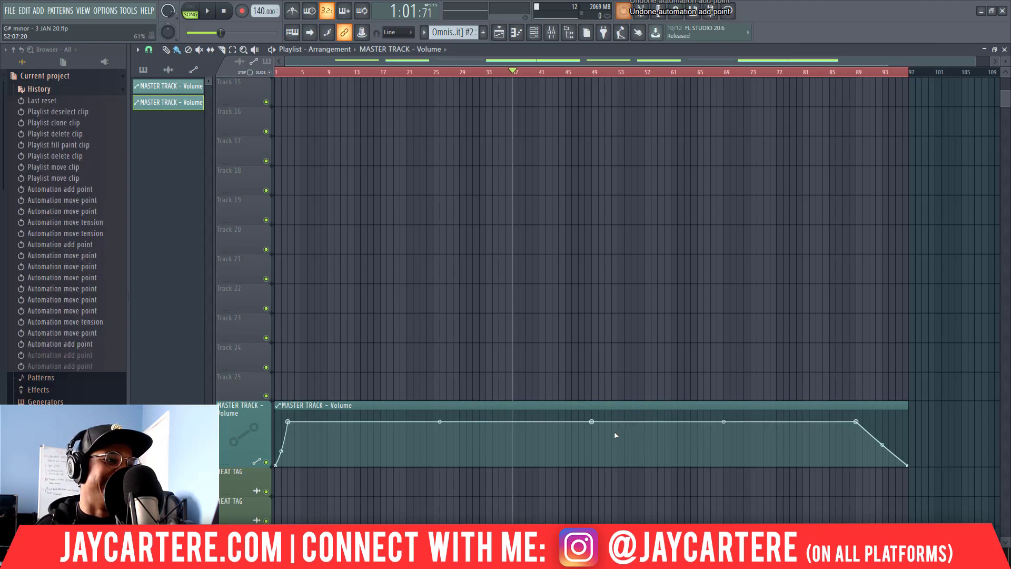
{"action": "key", "text": "ctrl+alt+z"}
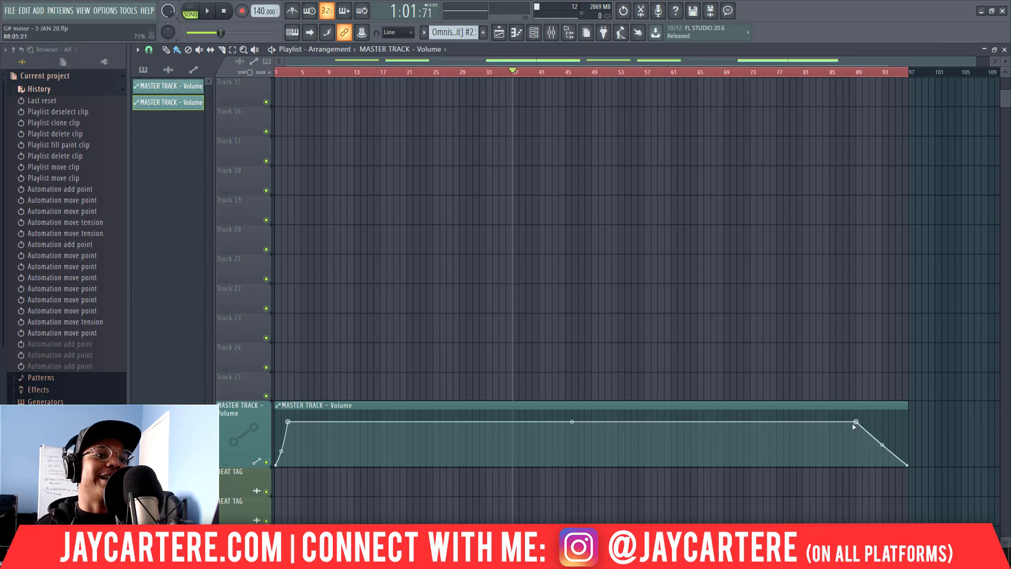